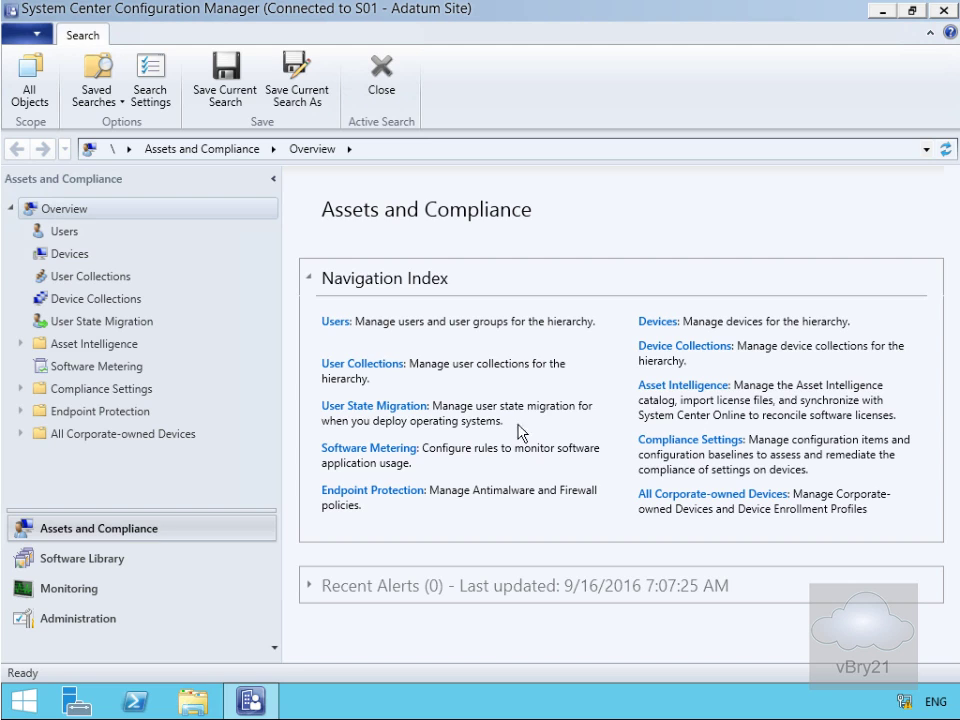
# Open the Administration workspace and expand the Security node in the navigation tree
pyautogui.click(53, 610)
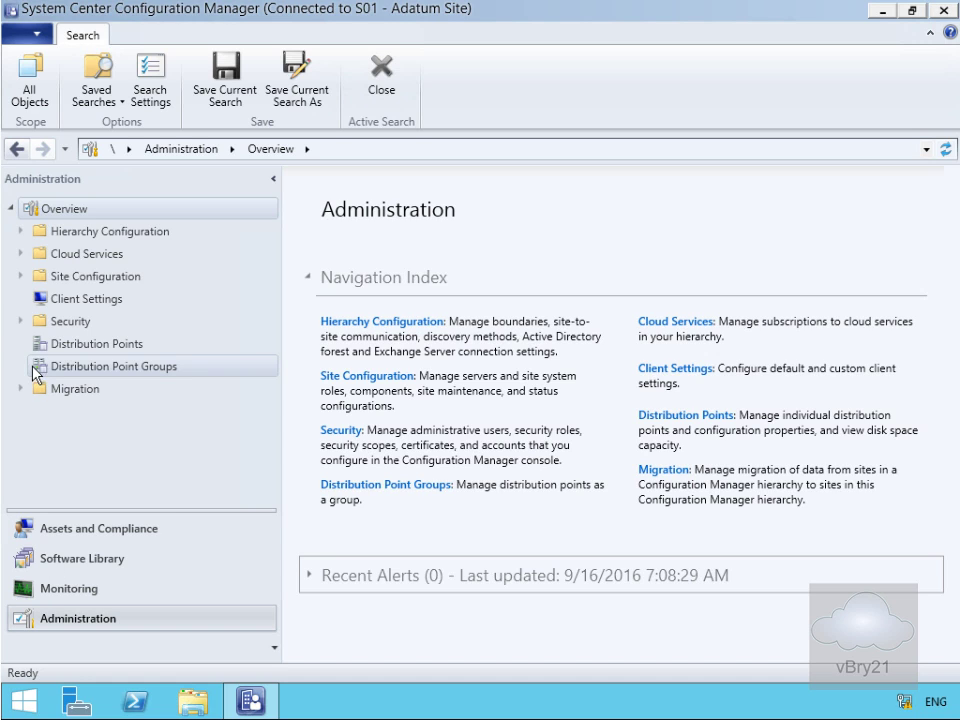
pyautogui.click(21, 322)
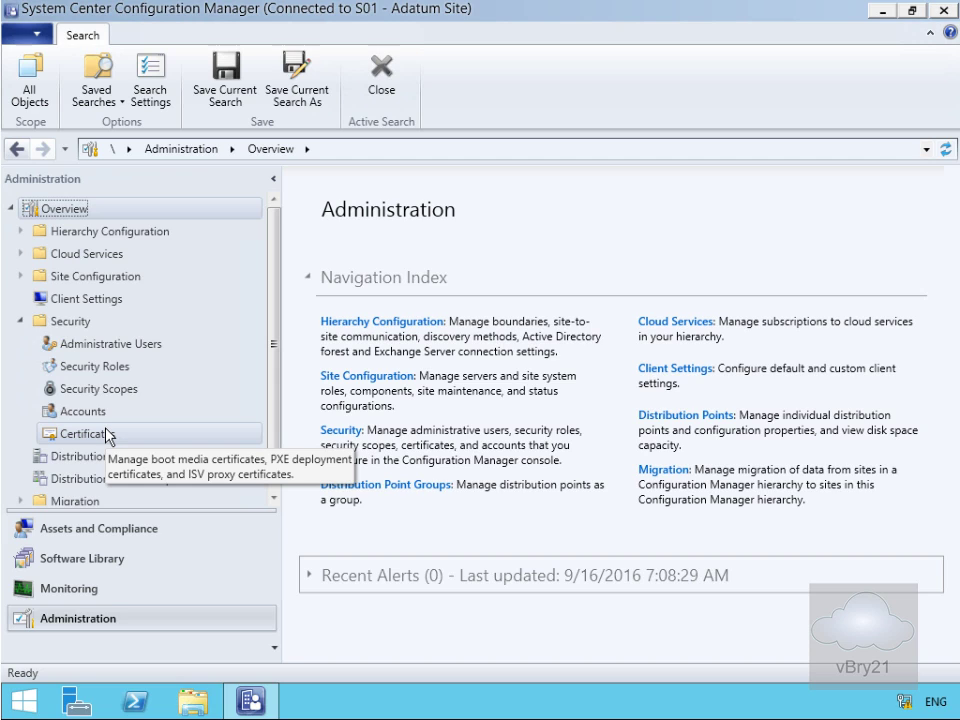
# Review the Administrative Users, Security Roles, Security Scopes, Accounts and Certificates lists, ending on Security Roles
pyautogui.click(104, 346)
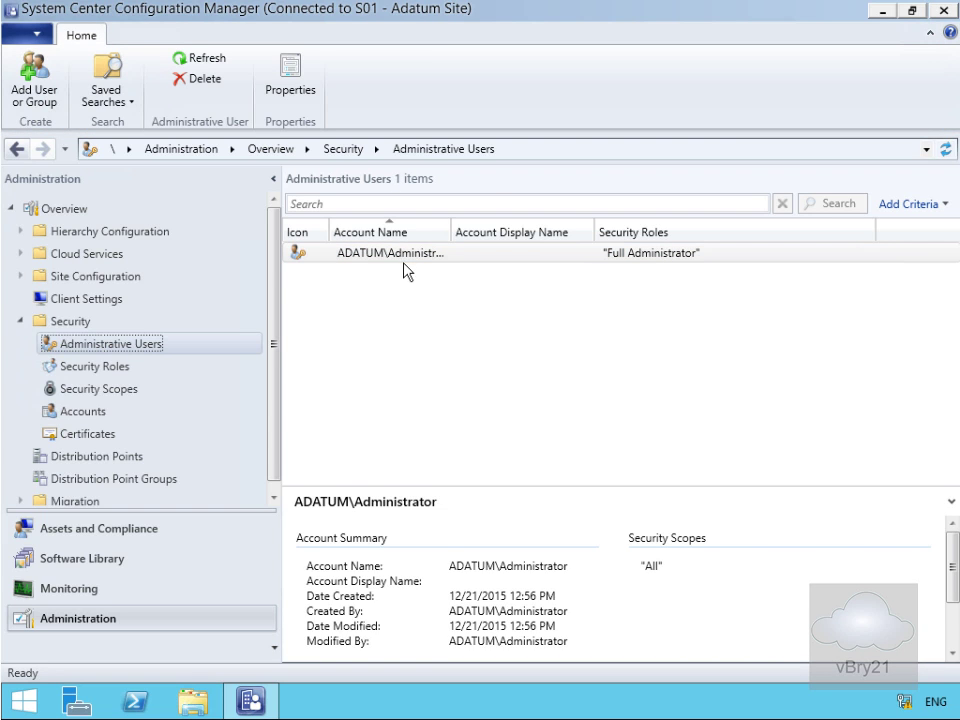
pyautogui.click(131, 368)
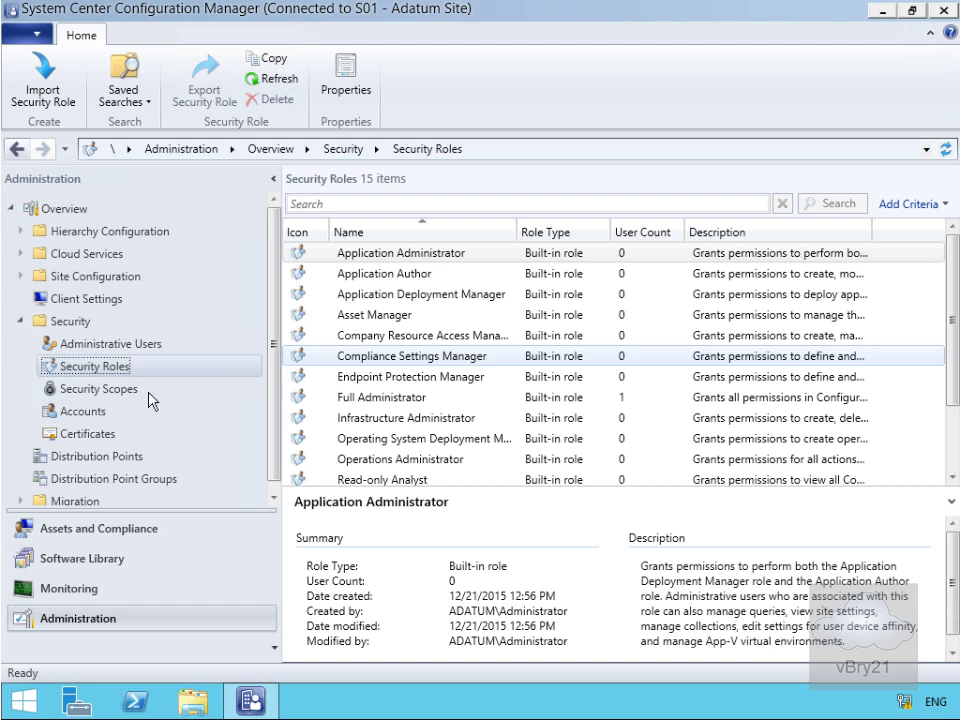
pyautogui.click(120, 398)
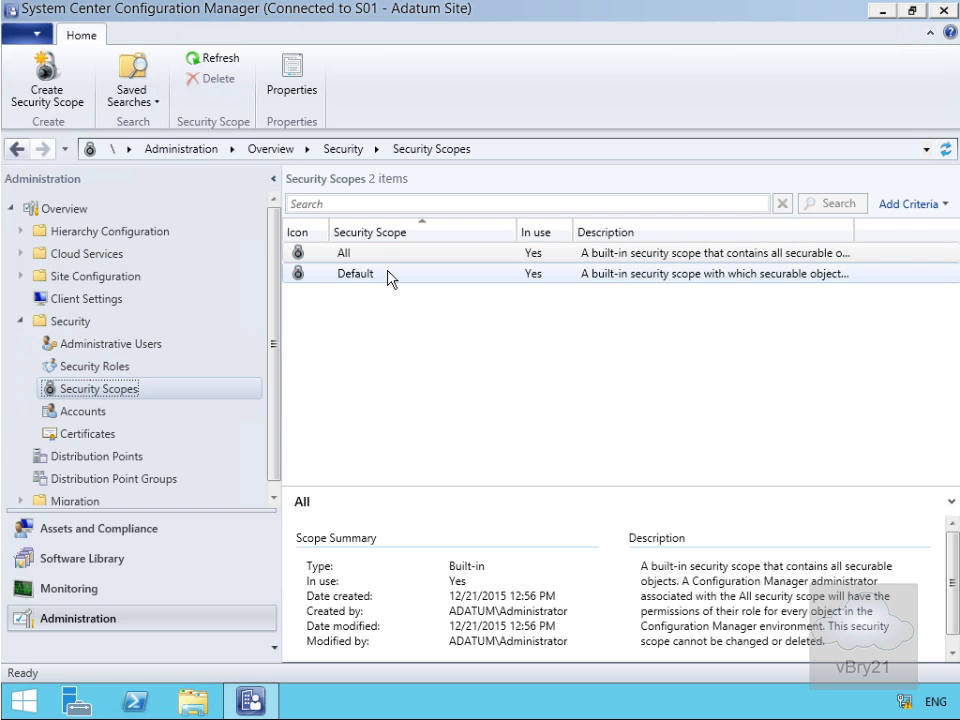
pyautogui.click(199, 395)
pyautogui.click(87, 416)
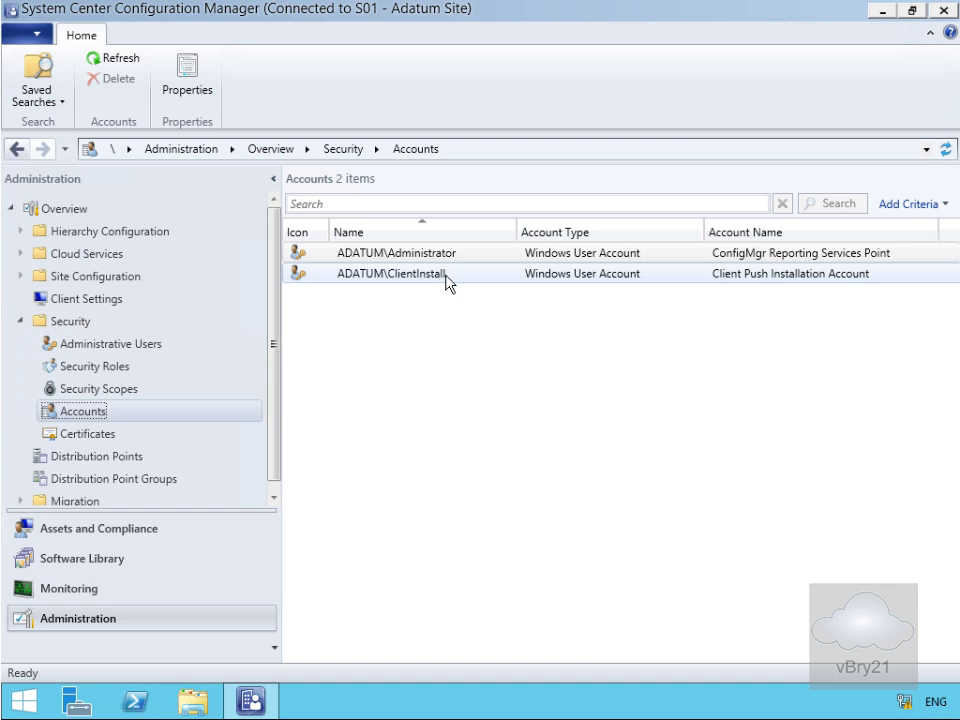
pyautogui.click(102, 433)
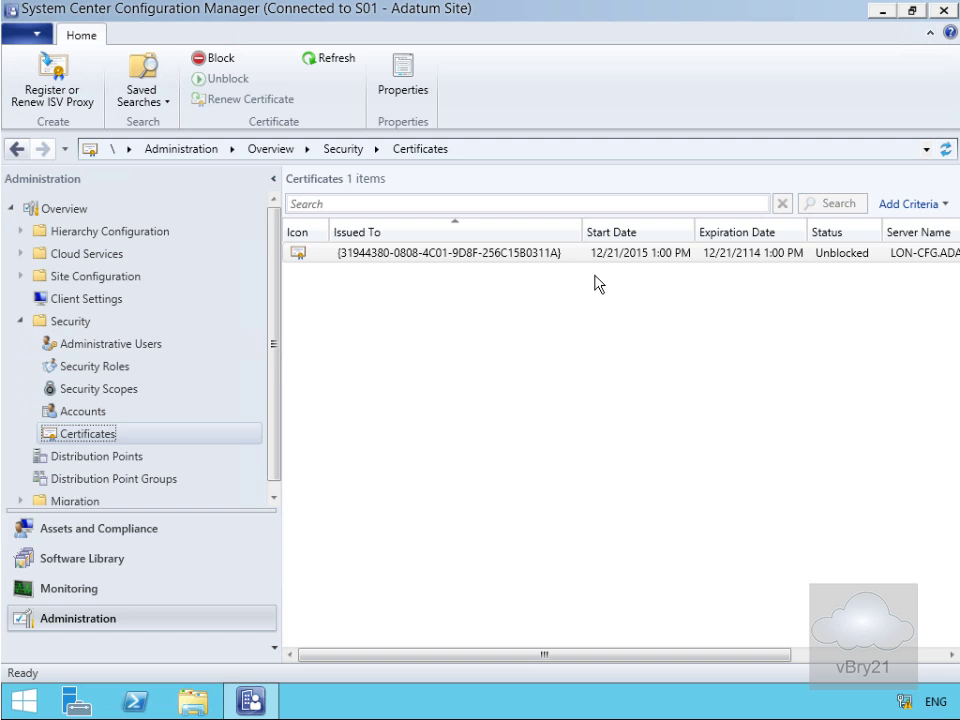
pyautogui.click(118, 370)
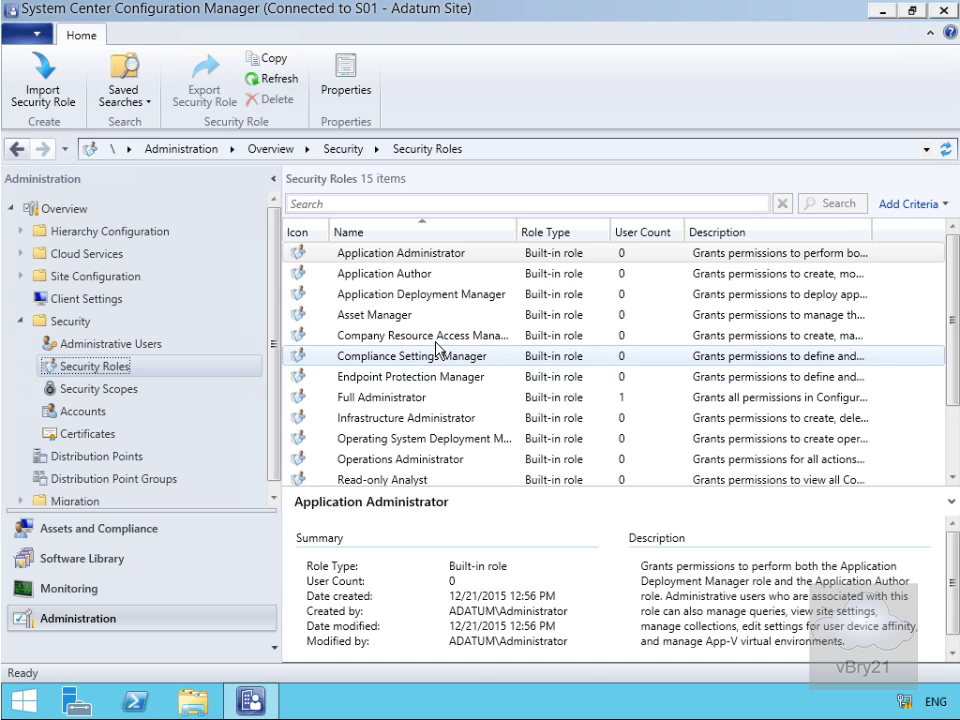
pyautogui.click(426, 460)
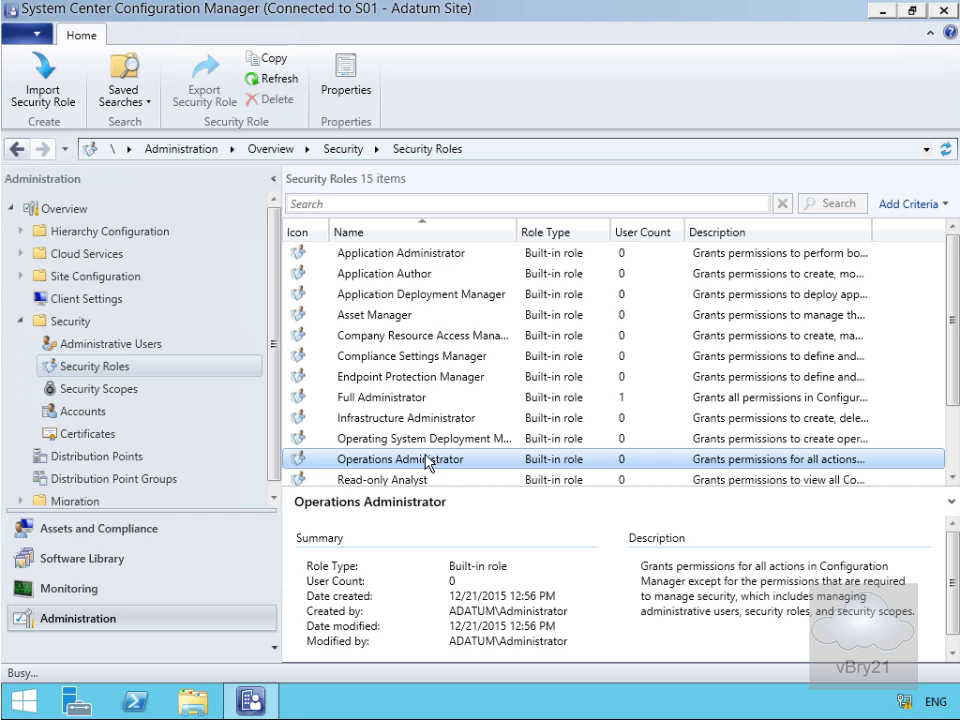
pyautogui.doubleClick(426, 460)
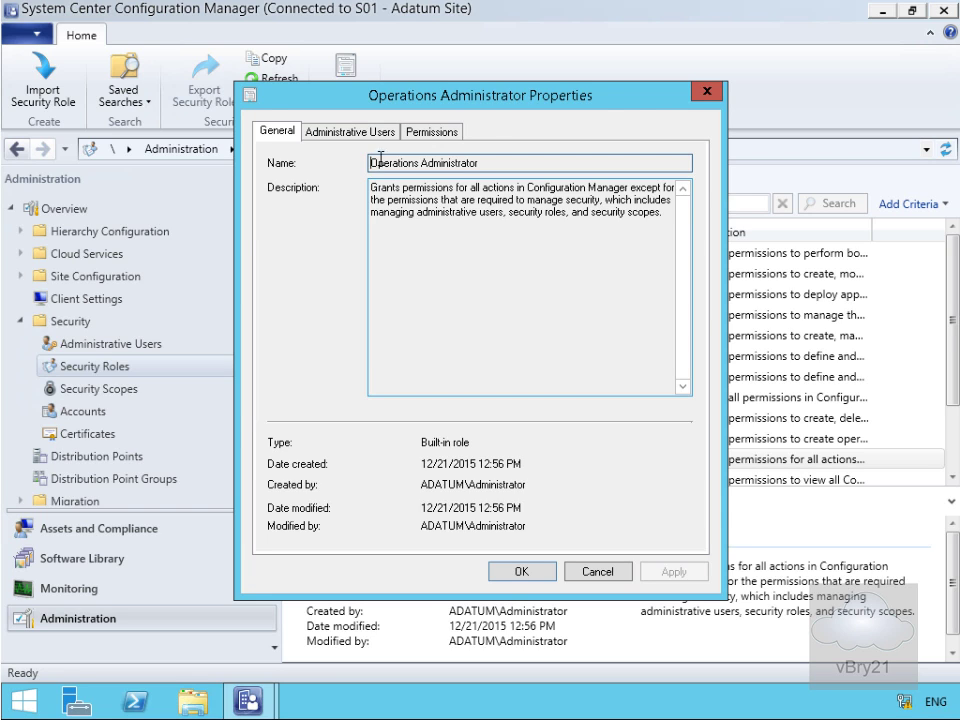
pyautogui.click(346, 132)
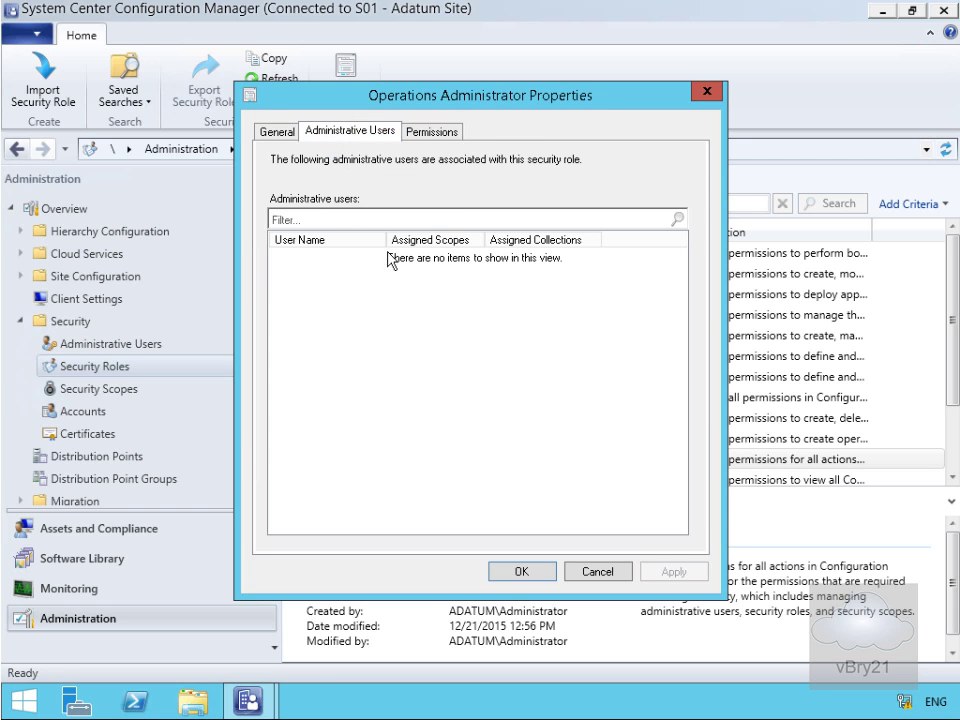
pyautogui.click(443, 133)
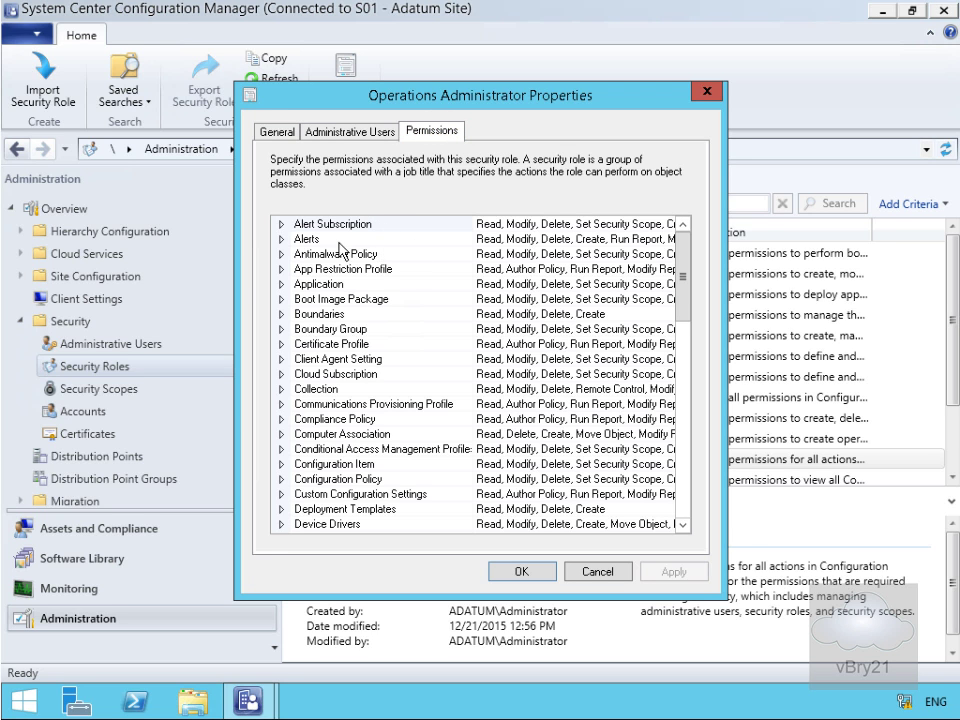
pyautogui.moveTo(681, 283); pyautogui.dragTo(690, 521)
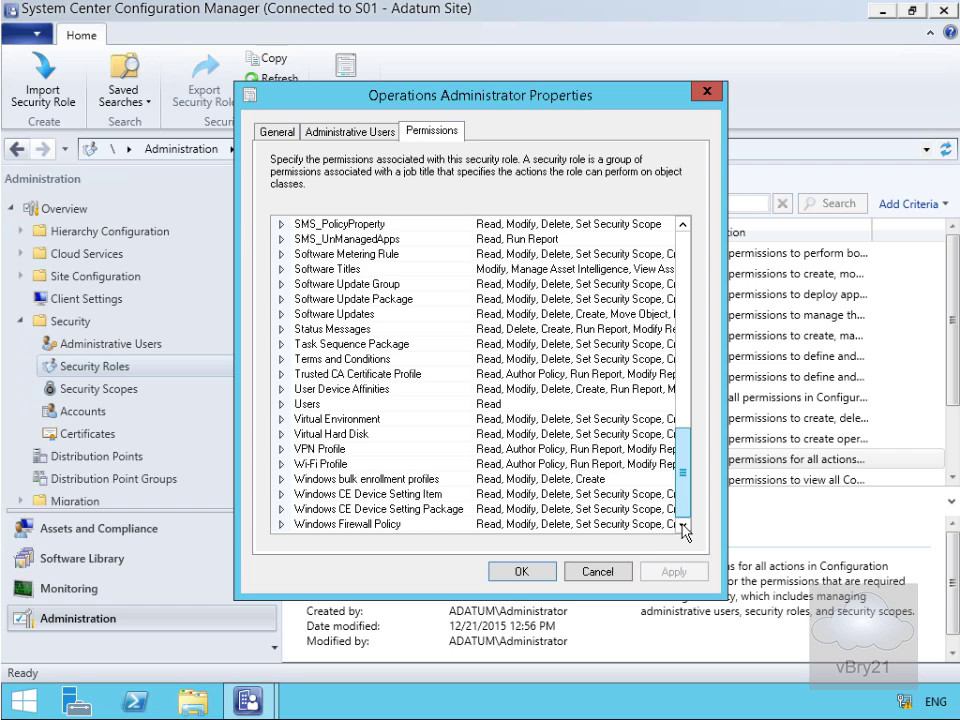
pyautogui.click(588, 576)
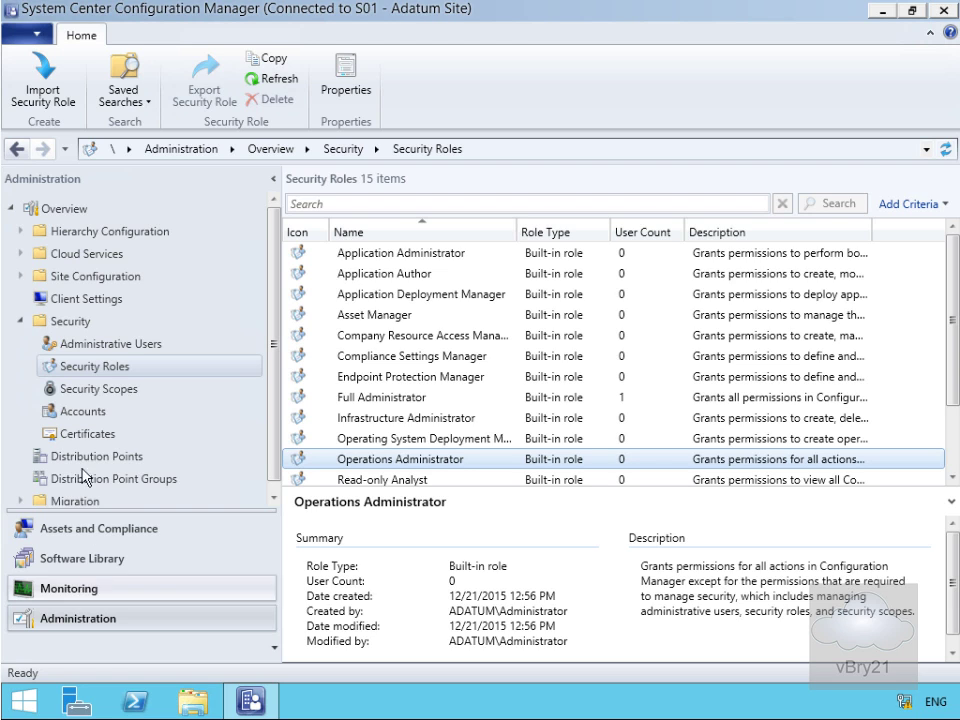
# Open All Properties for the built-in All scope from the Security Scopes list
pyautogui.click(102, 389)
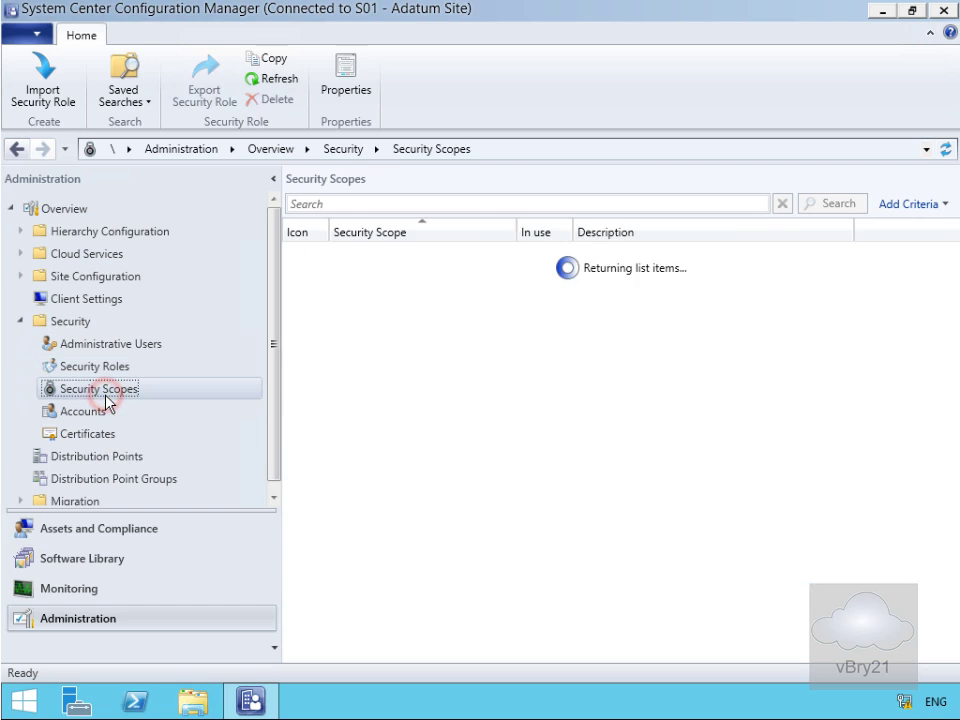
pyautogui.click(352, 256)
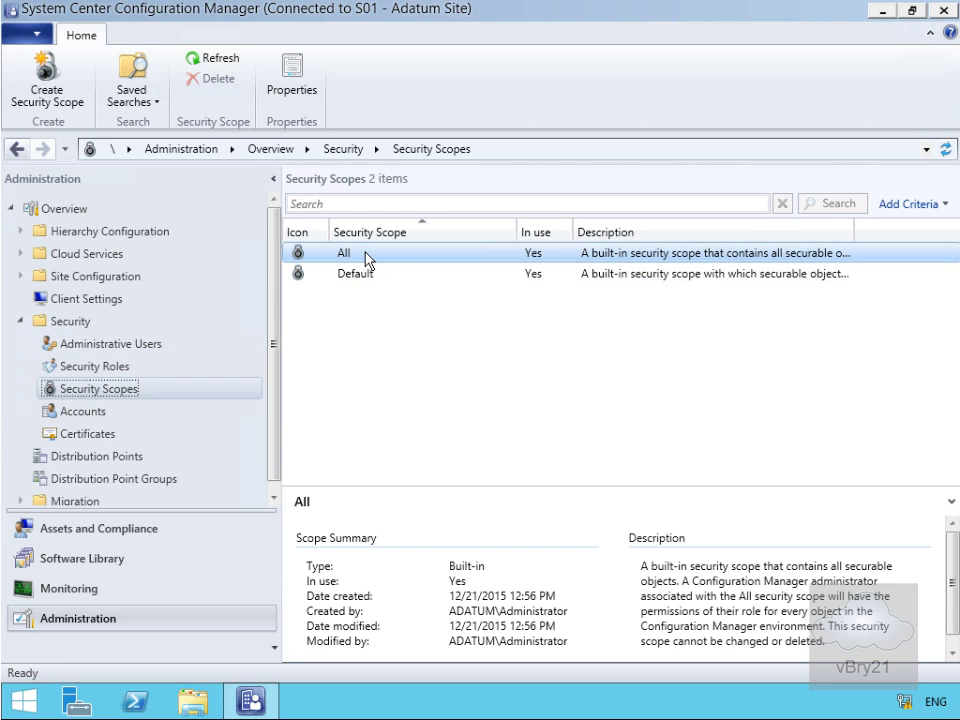
pyautogui.doubleClick(368, 256)
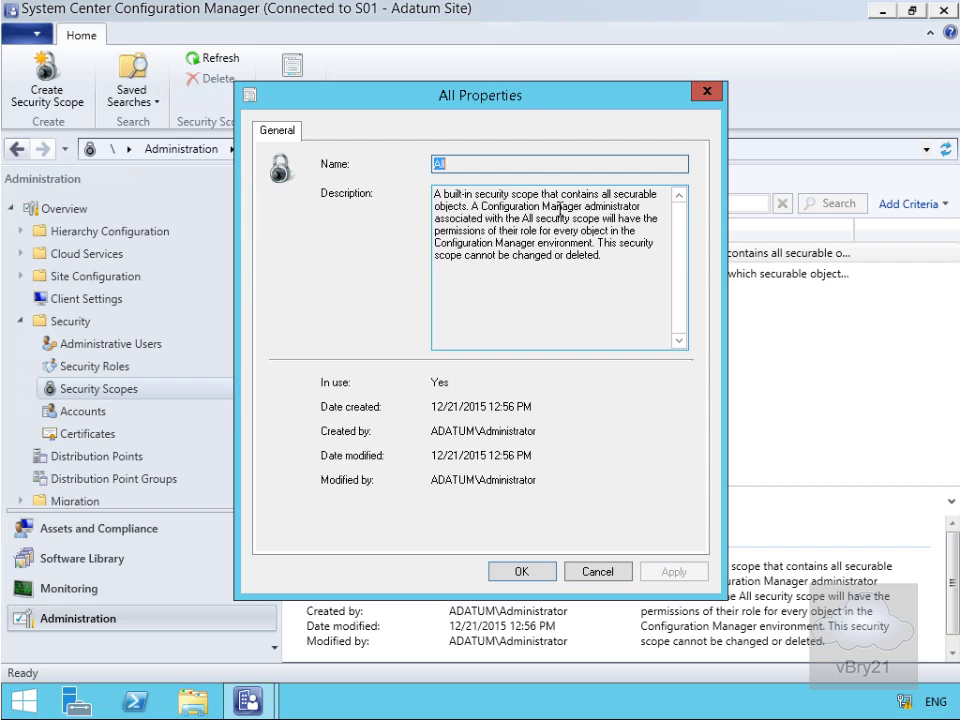
# Create the security scope 'Desktop Administration' described as 'Scope for Desktop Related objects'
pyautogui.click(597, 572)
pyautogui.rightClick(134, 392)
pyautogui.click(167, 407)
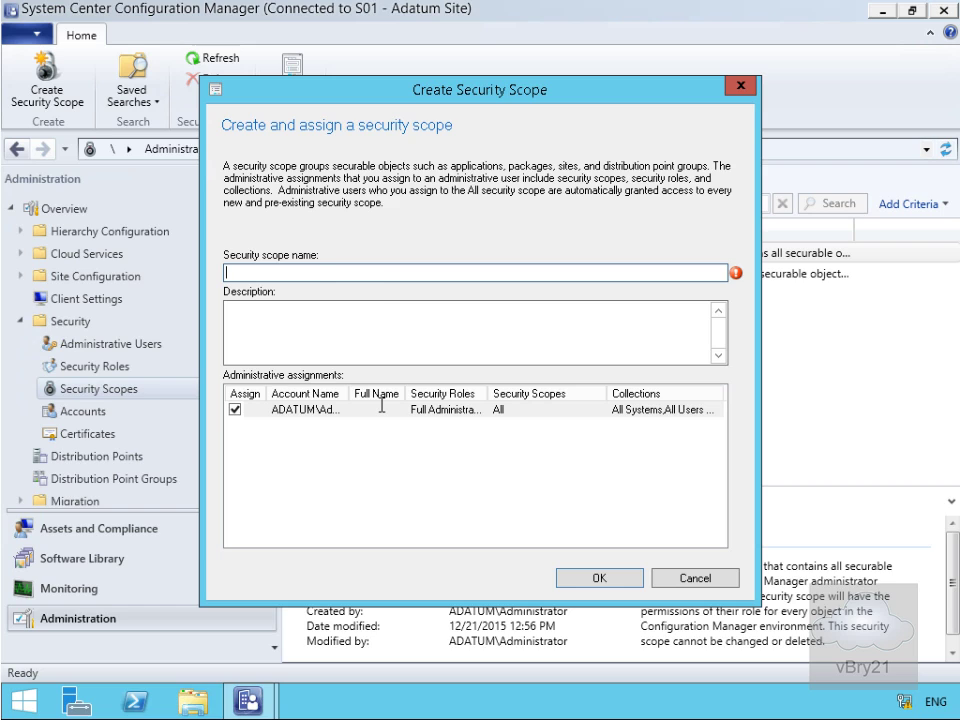
pyautogui.write('Desktop Administration')
pyautogui.press('Tab')
pyautogui.write('Scope for Desktop Related objects')
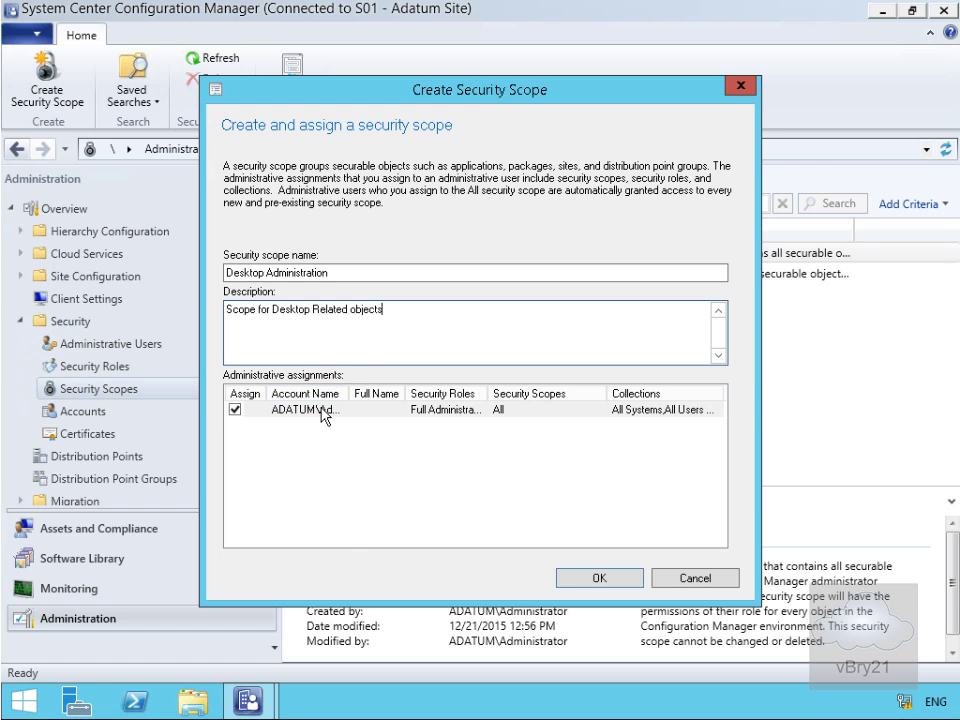
pyautogui.moveTo(350, 393); pyautogui.dragTo(430, 392)
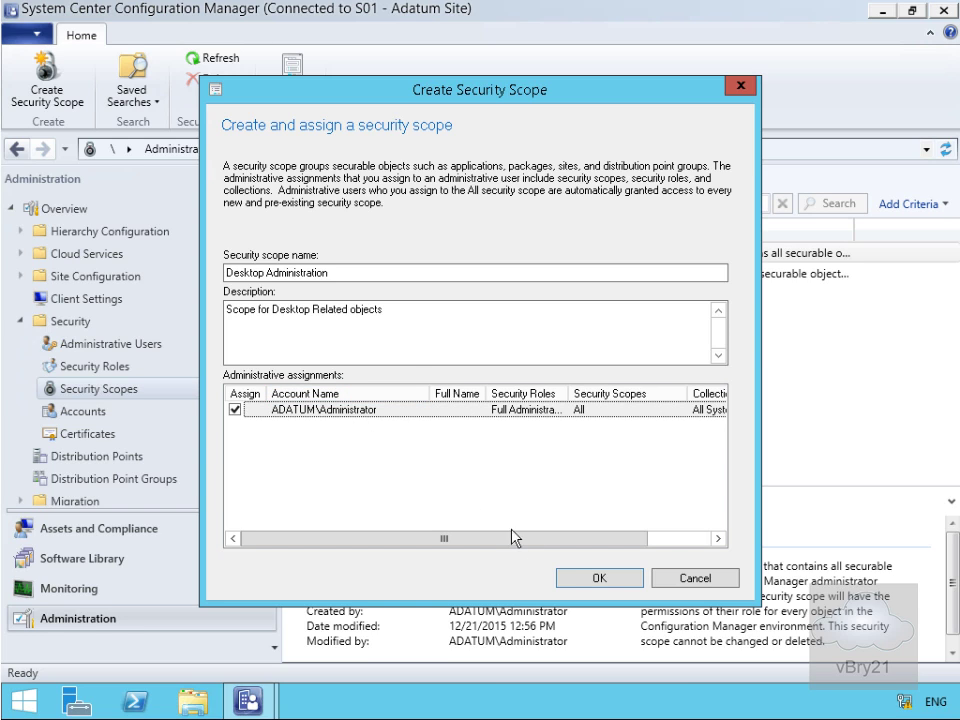
pyautogui.click(588, 578)
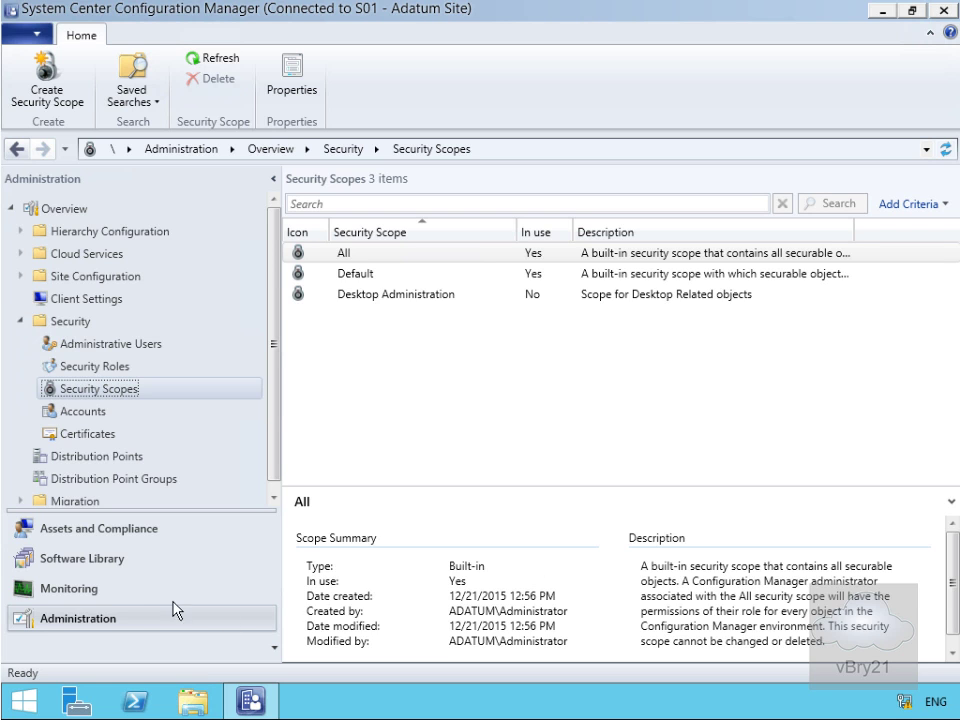
pyautogui.click(110, 562)
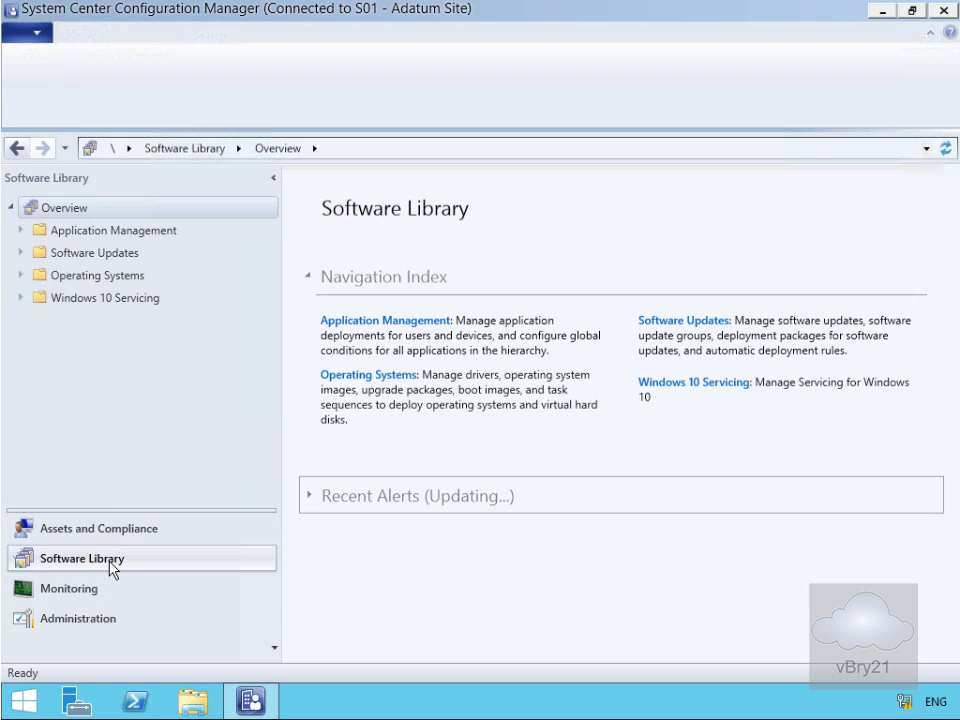
# Reassign the XML Notepad 2007 application from the Default scope to Desktop Administration
pyautogui.click(40, 230)
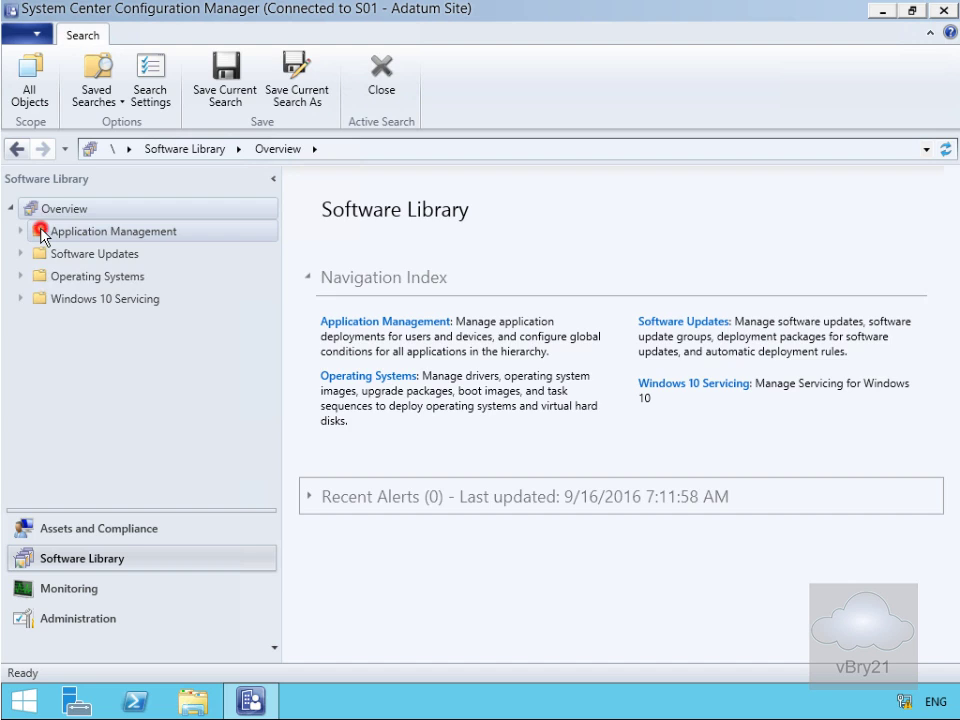
pyautogui.click(21, 231)
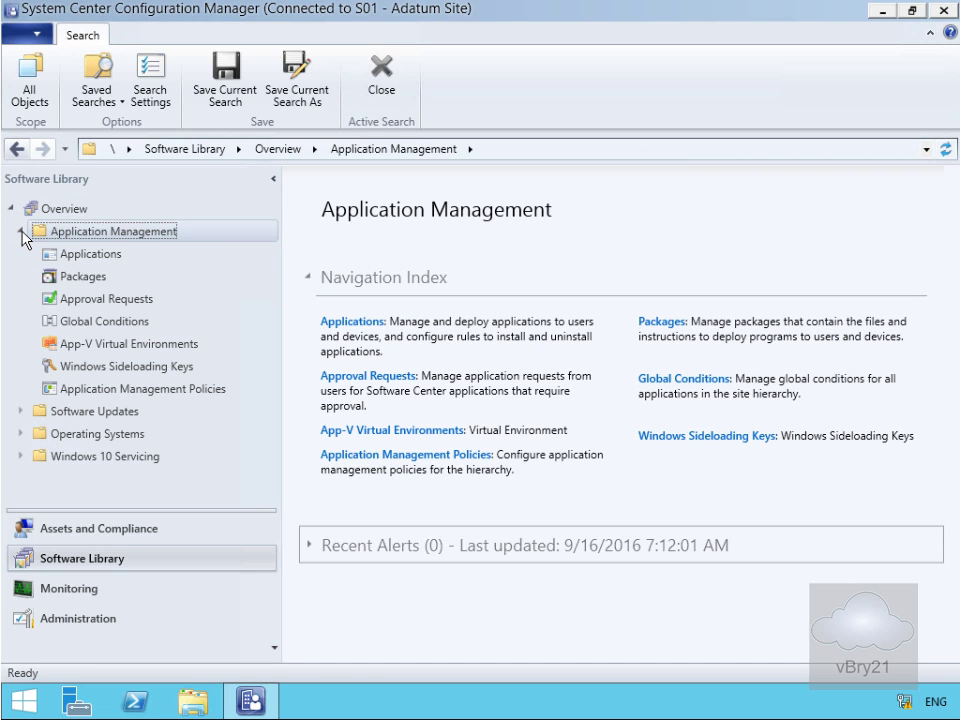
pyautogui.click(76, 258)
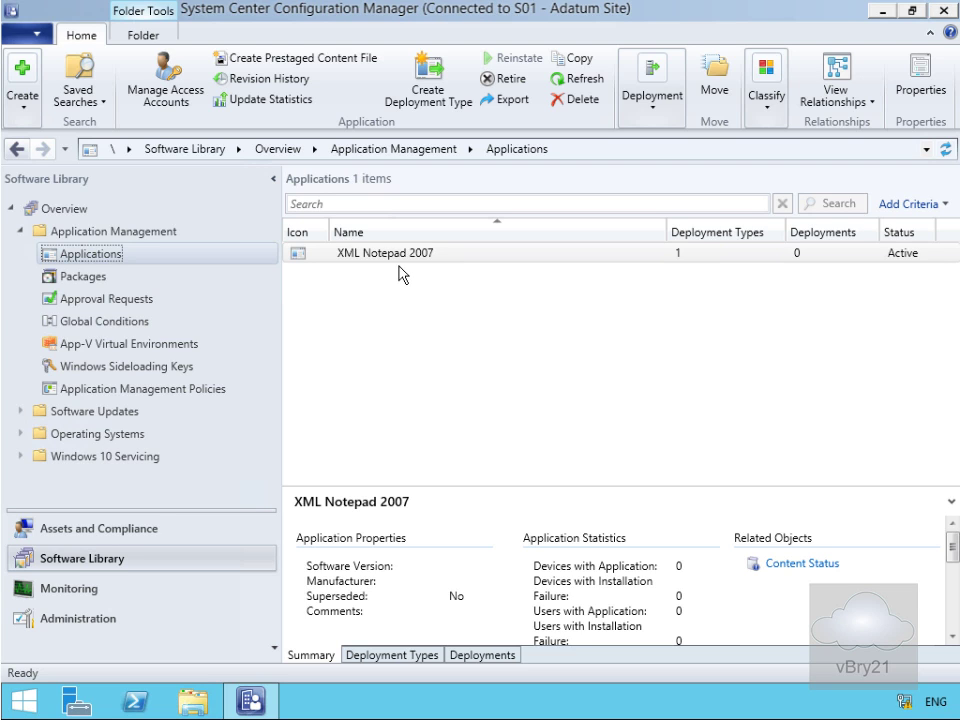
pyautogui.rightClick(401, 260)
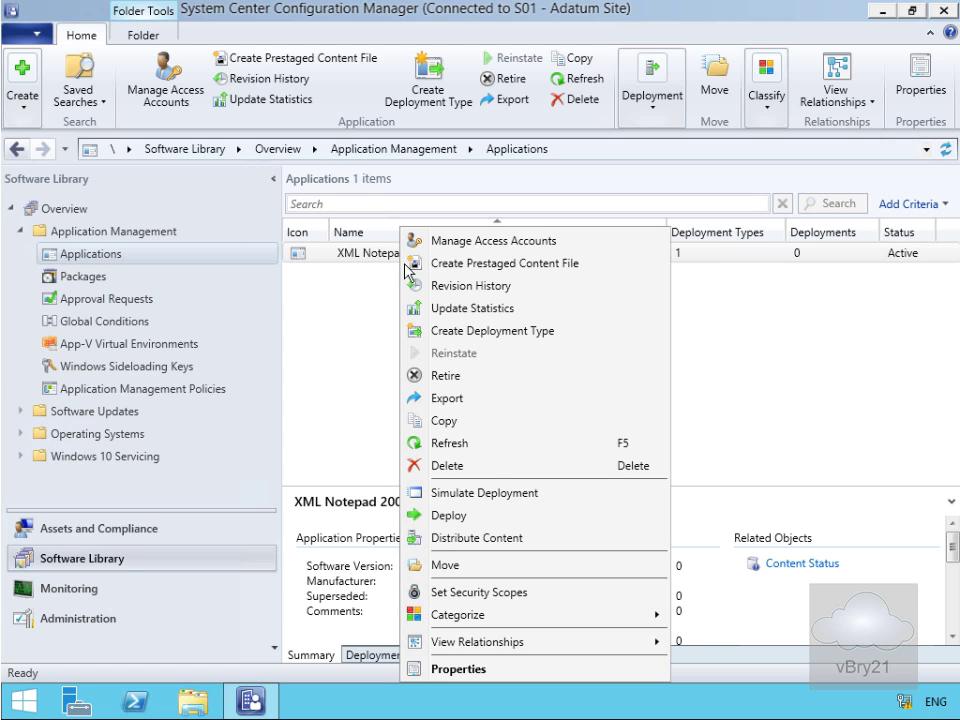
pyautogui.click(512, 593)
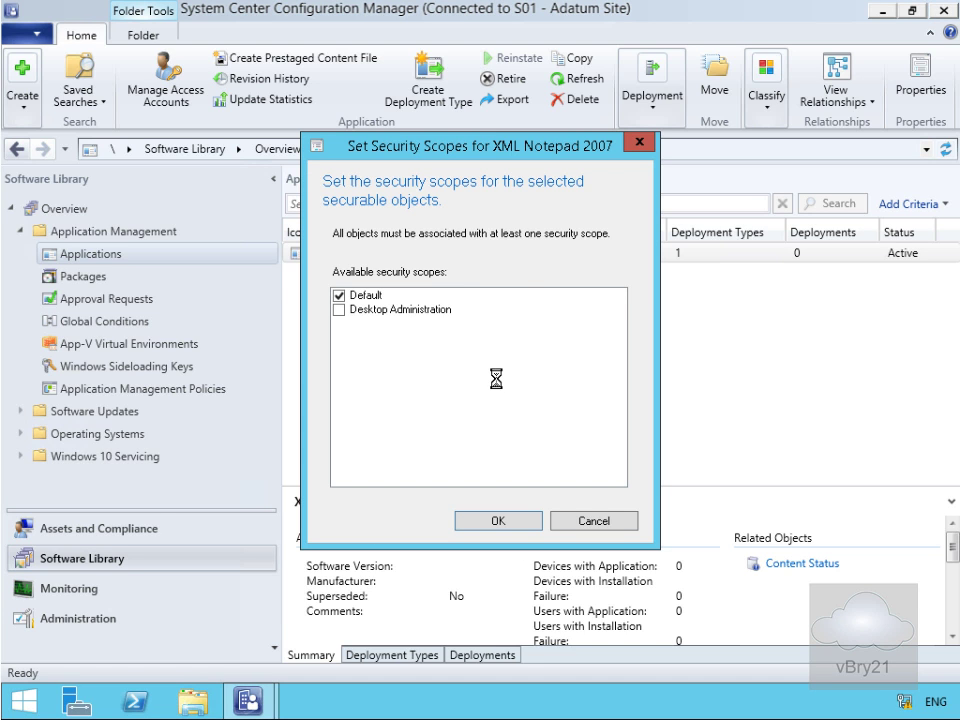
pyautogui.click(340, 311)
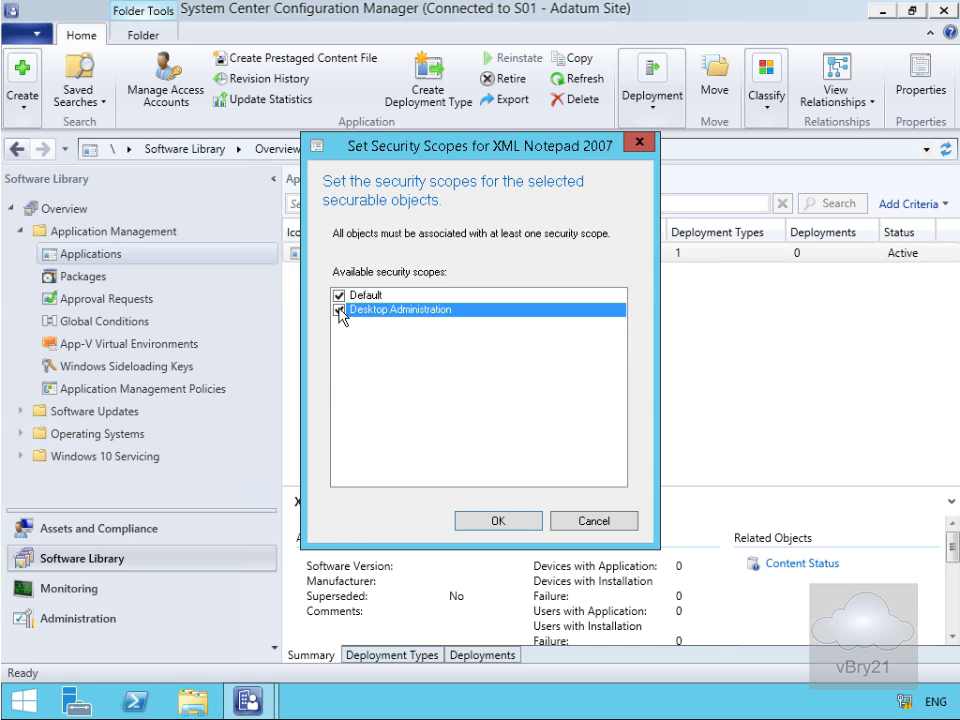
pyautogui.click(339, 297)
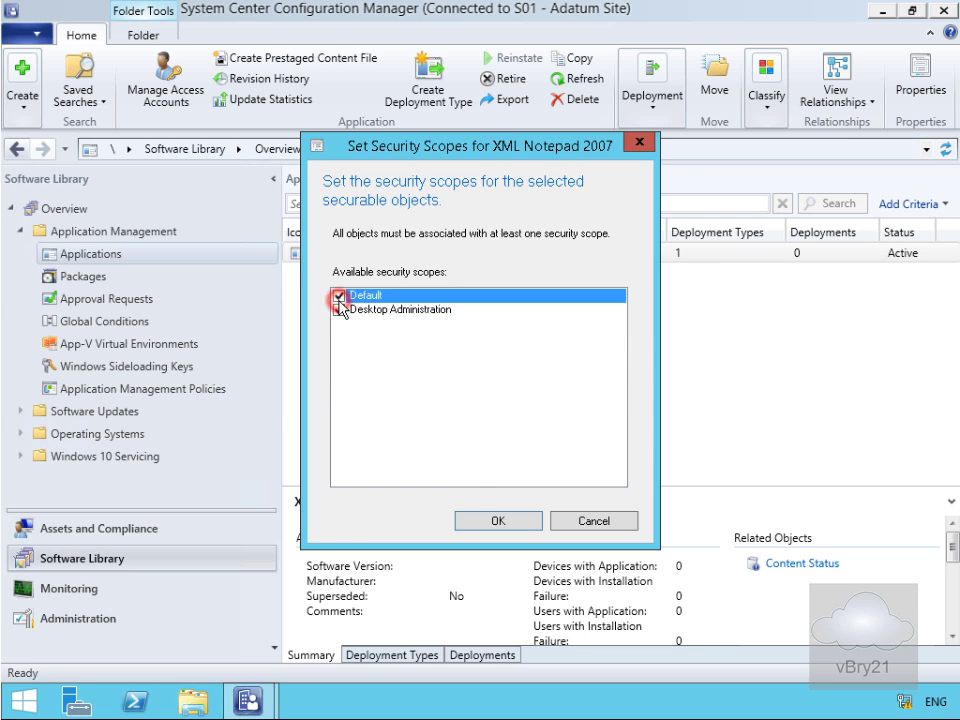
pyautogui.click(499, 521)
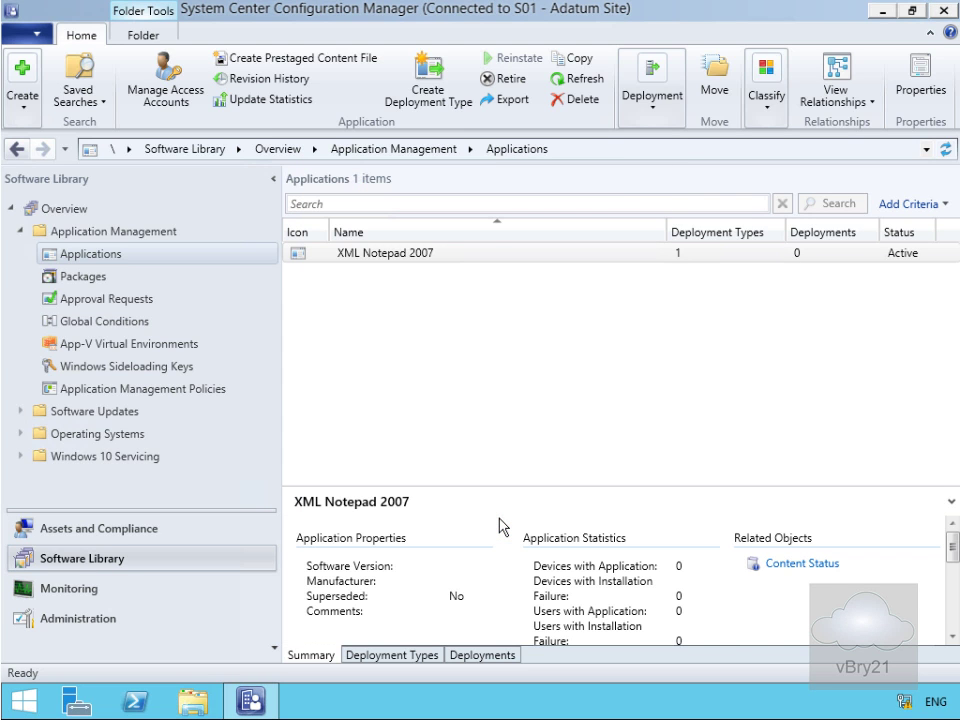
# Reassign the Configuration Manager Client Package from the Default scope to Desktop Administration
pyautogui.click(82, 278)
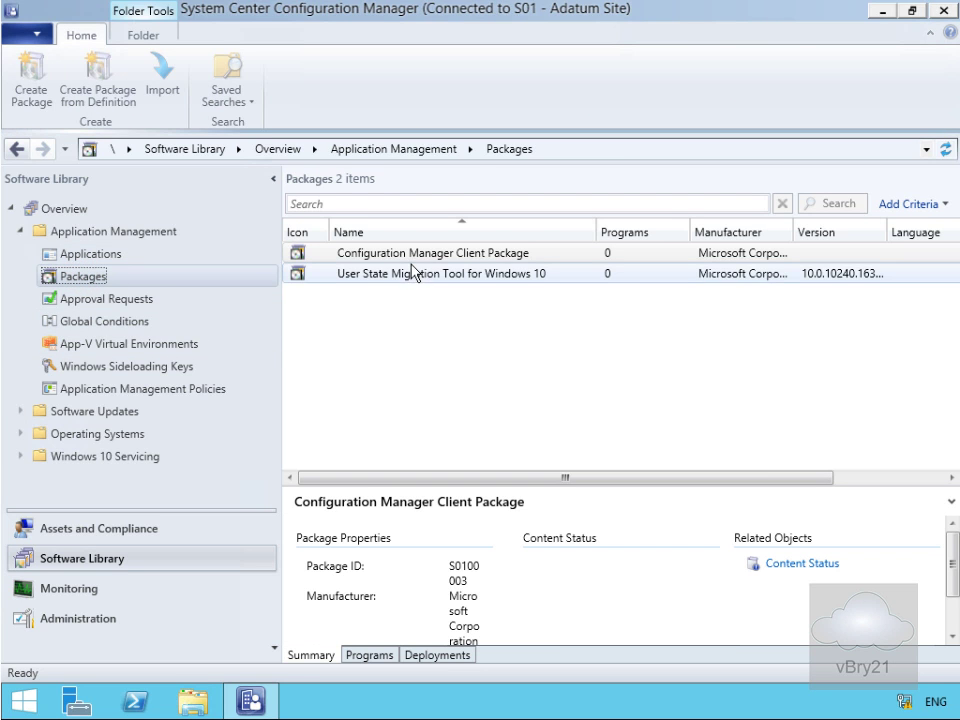
pyautogui.click(417, 256)
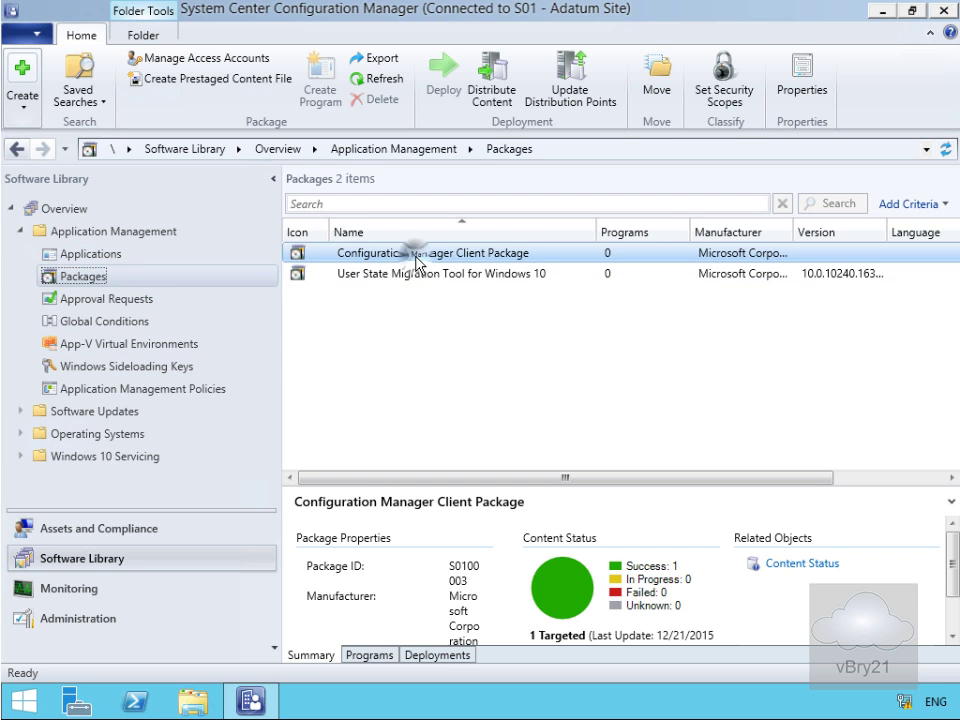
pyautogui.rightClick(416, 257)
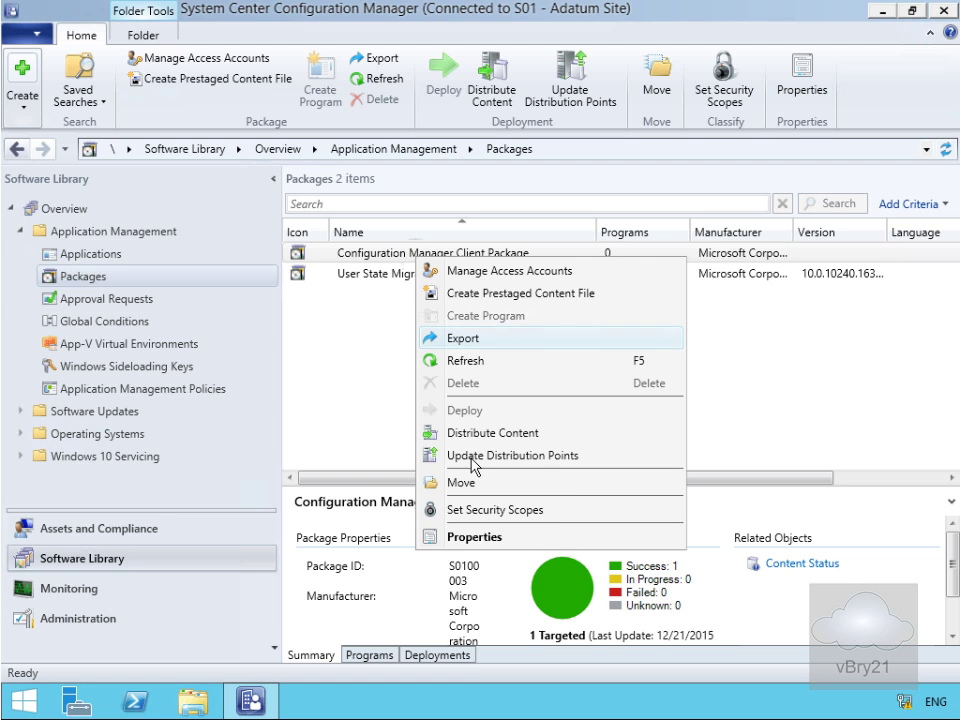
pyautogui.click(480, 509)
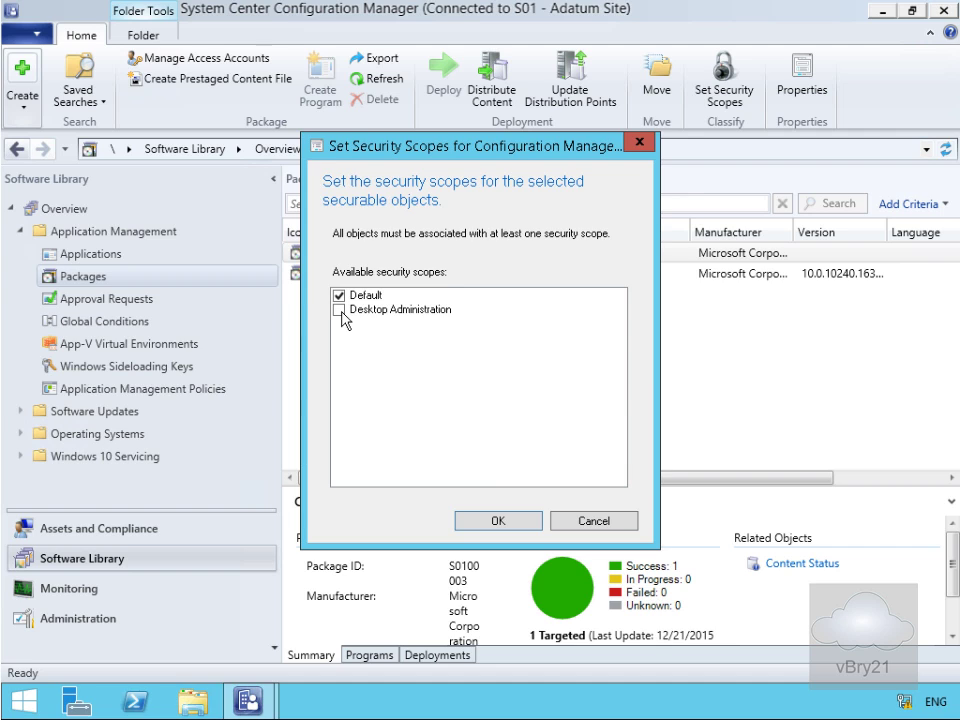
pyautogui.click(338, 311)
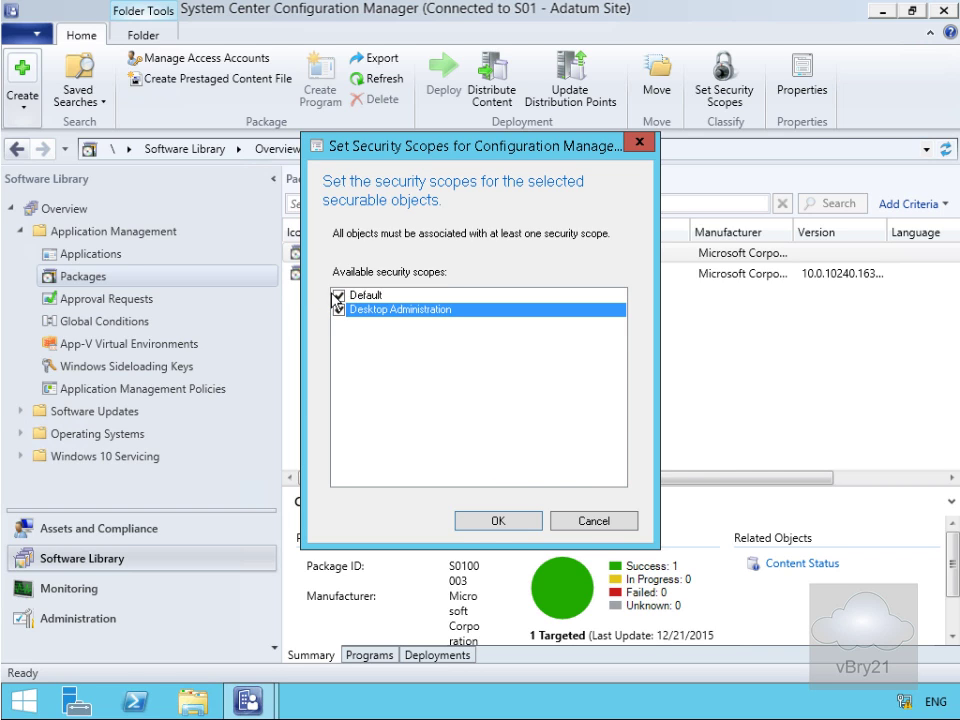
pyautogui.click(338, 297)
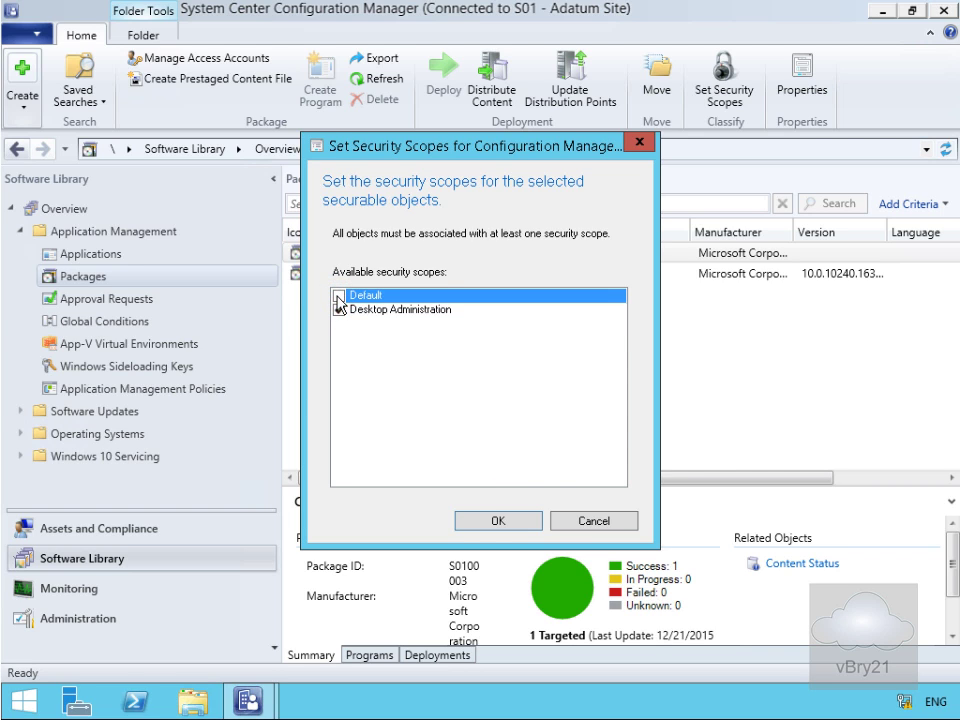
pyautogui.click(487, 521)
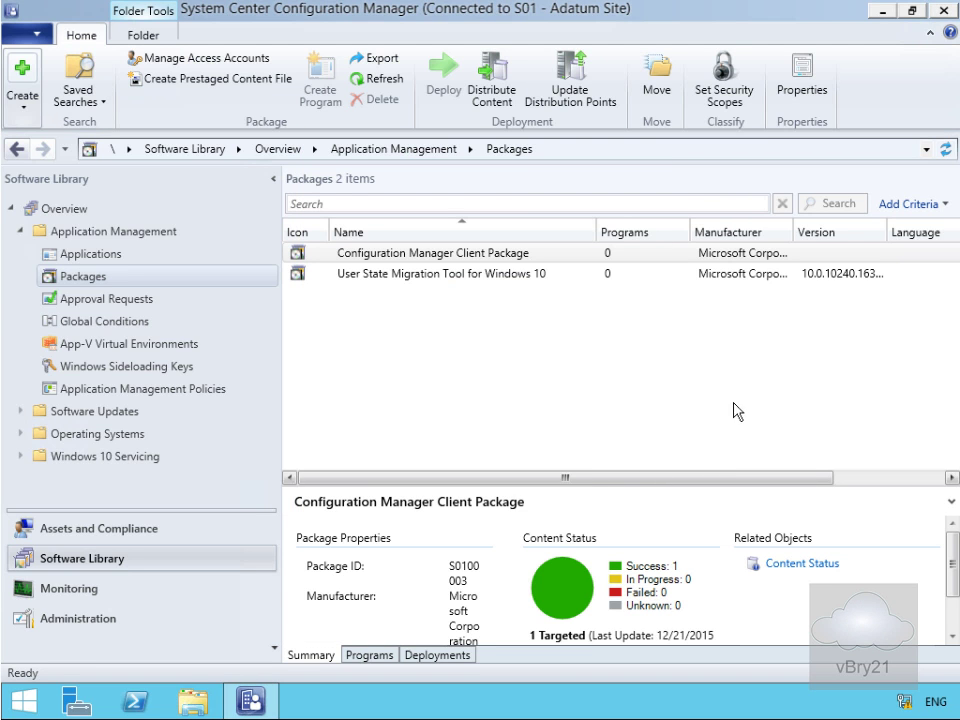
# Return to the Administration workspace and show the Security > Administrative Users list
pyautogui.click(386, 256)
pyautogui.click(107, 619)
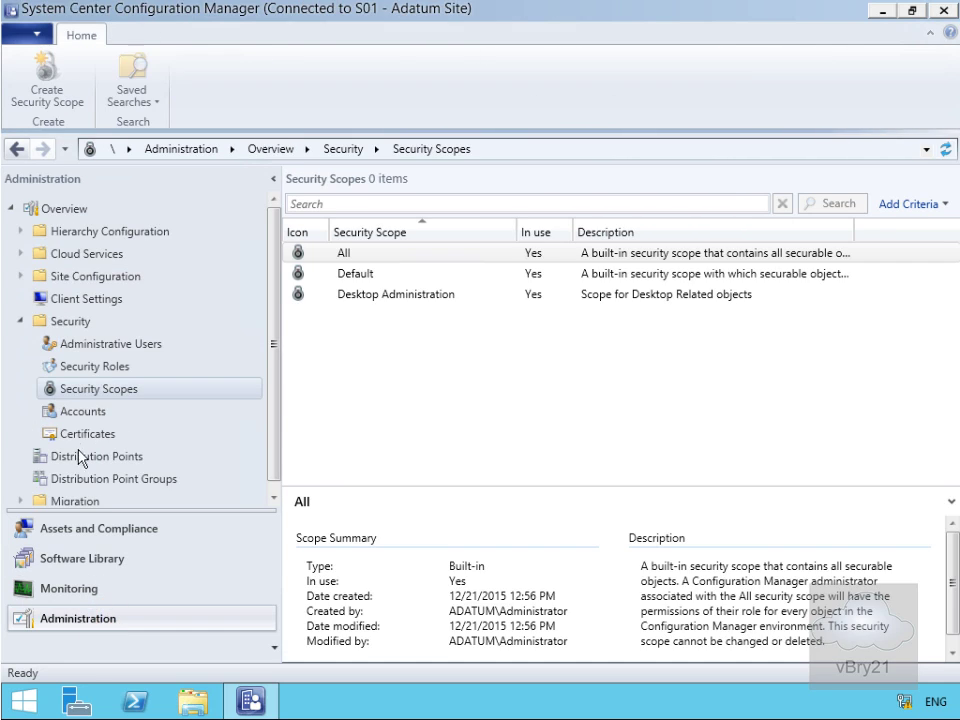
pyautogui.click(94, 344)
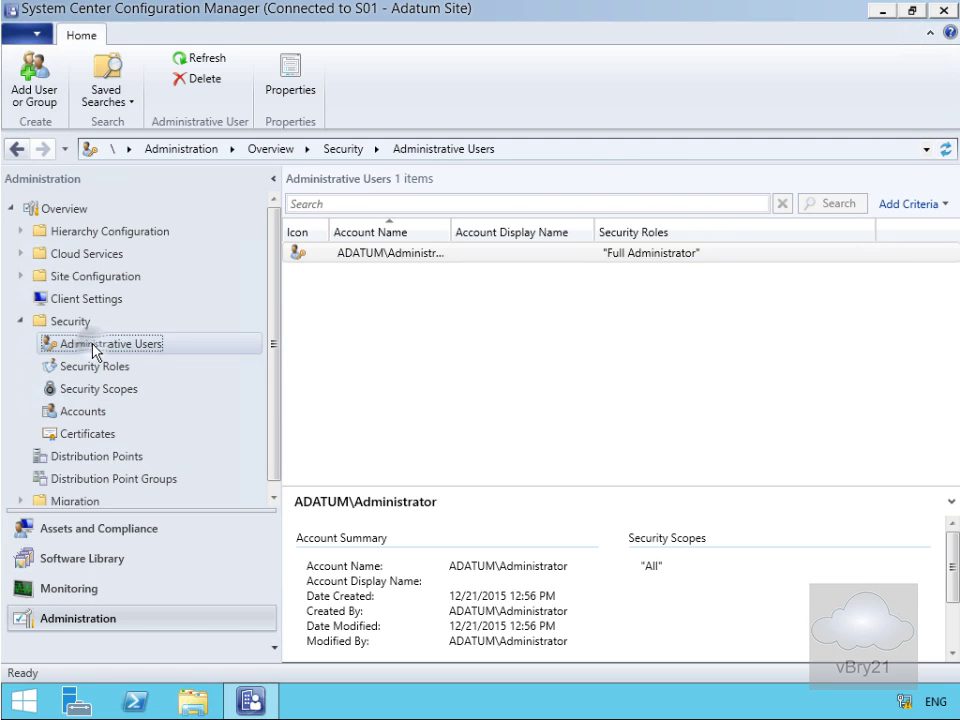
# Start a new administrative user and pick the Desktop Admins group from the directory
pyautogui.rightClick(92, 344)
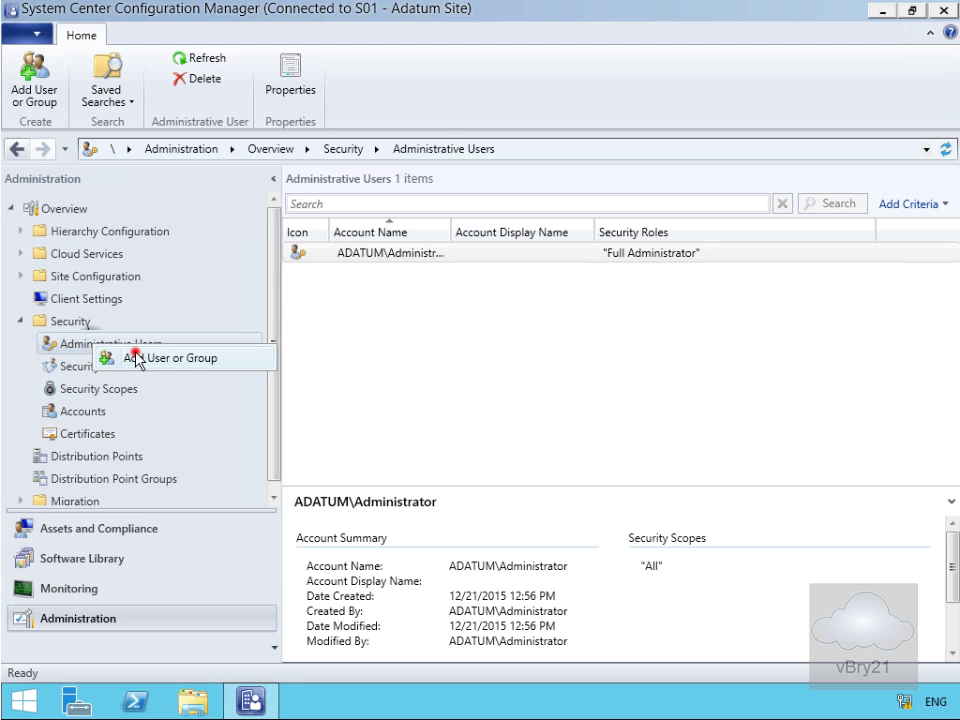
pyautogui.click(137, 359)
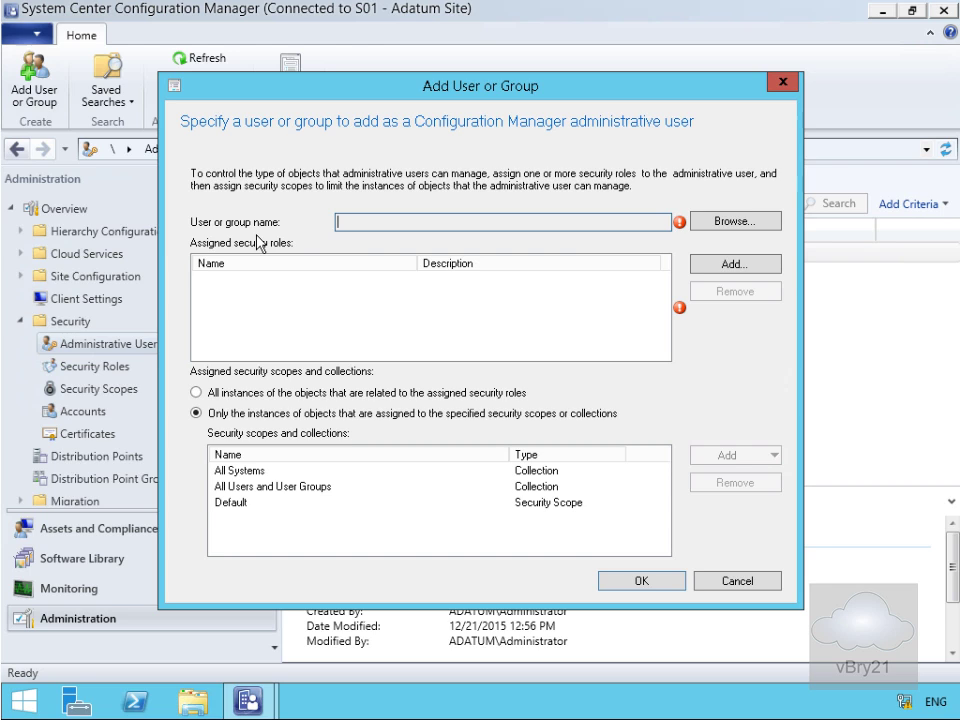
pyautogui.click(716, 224)
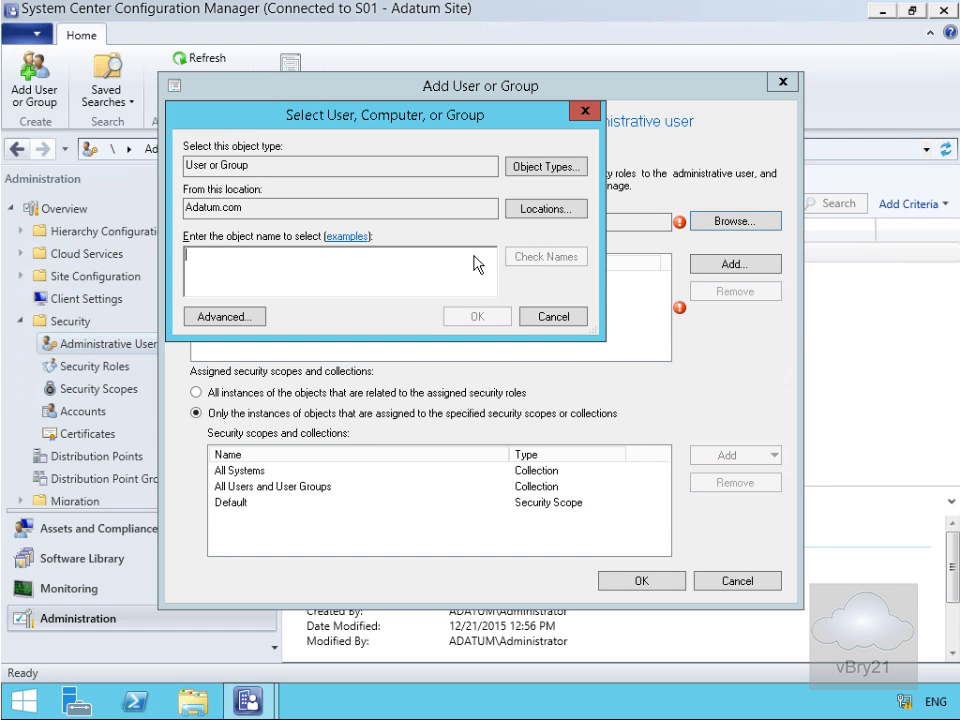
pyautogui.write('desk')
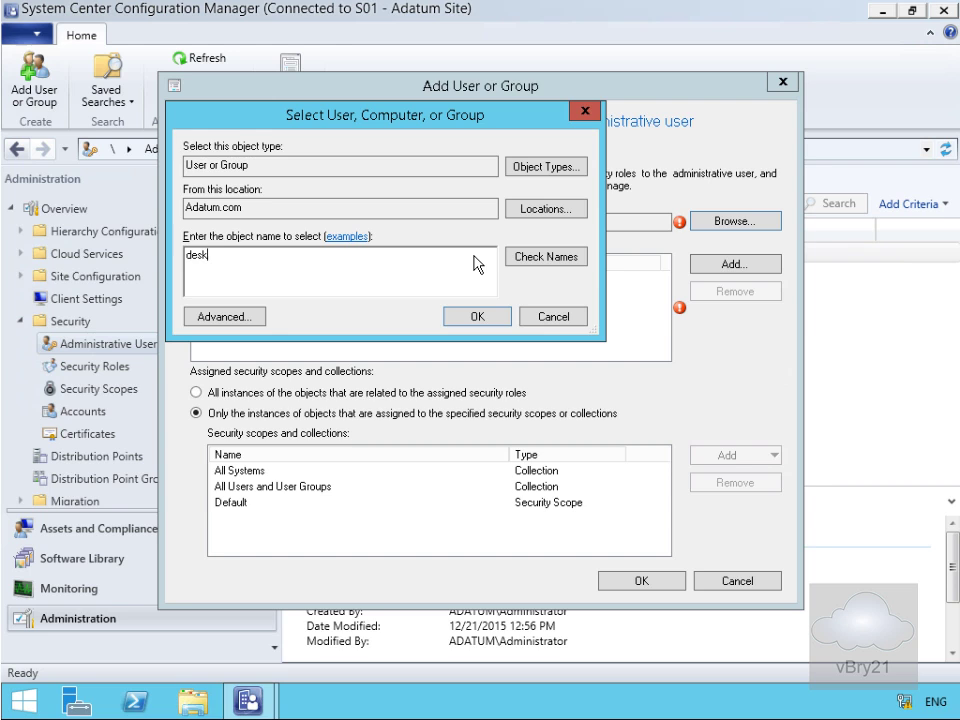
pyautogui.click(541, 258)
pyautogui.click(499, 317)
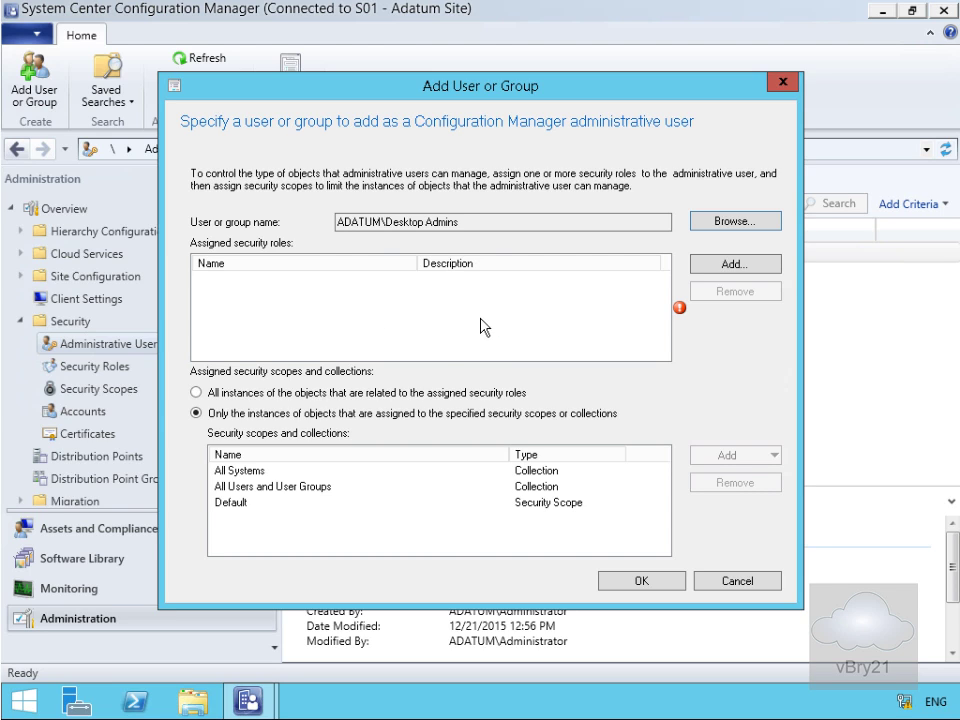
# Assign the Operations Administrator security role to the Desktop Admins group
pyautogui.click(699, 268)
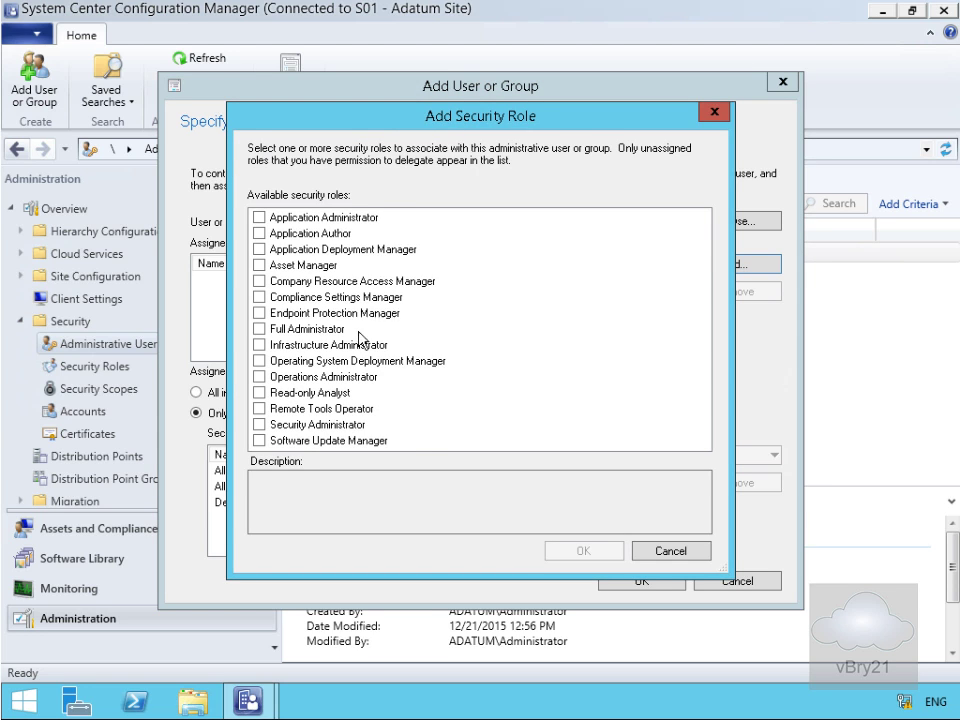
pyautogui.click(261, 378)
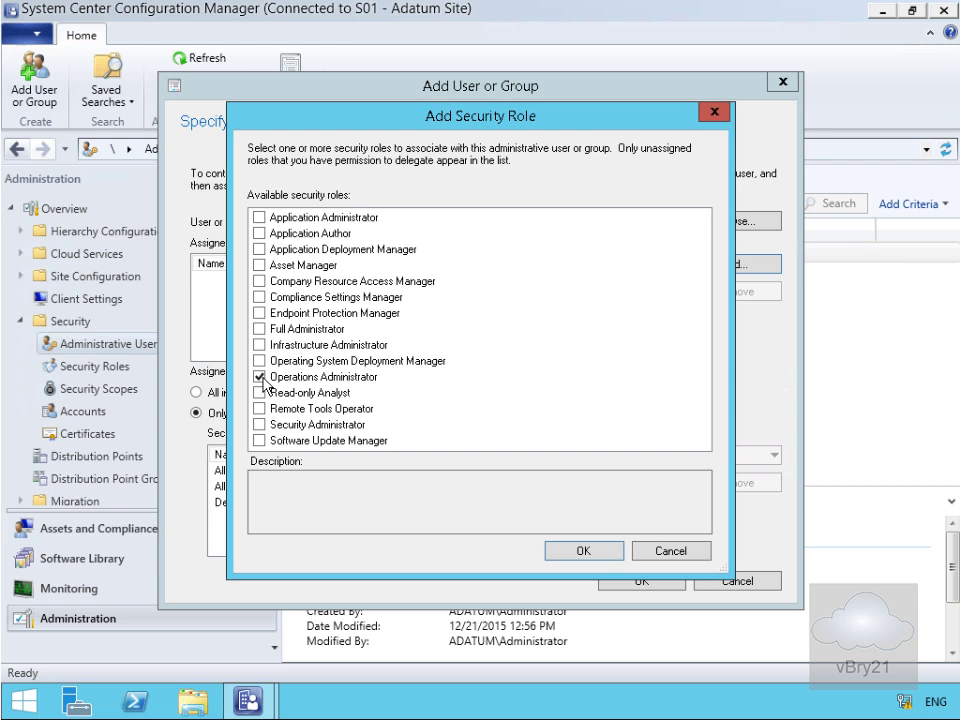
pyautogui.click(585, 551)
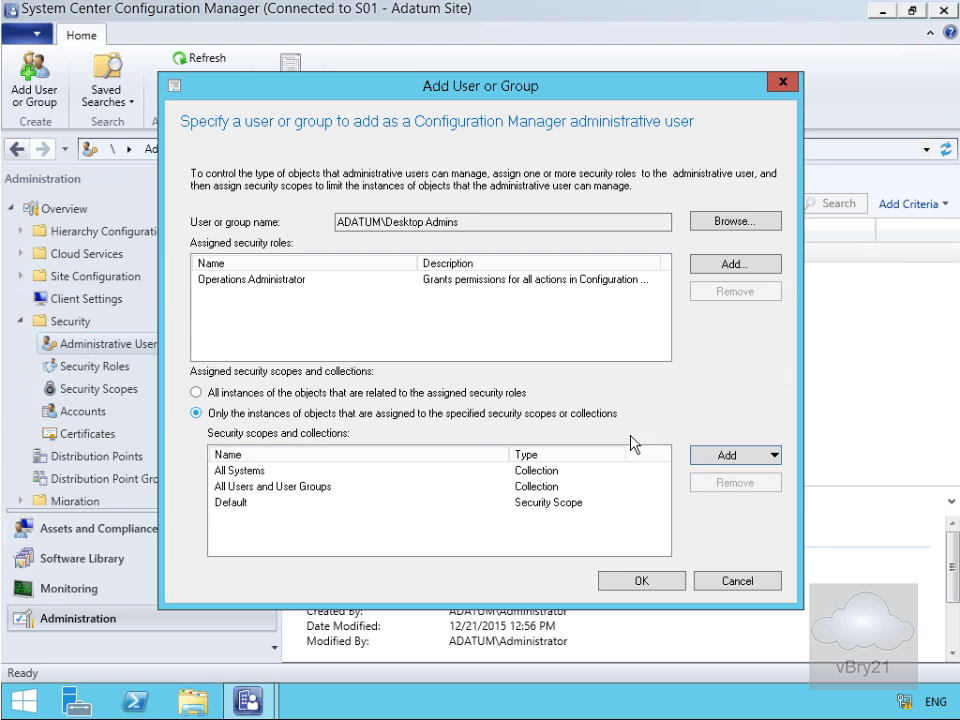
# Add the Desktop Administration security scope to the Desktop Admins user
pyautogui.click(699, 455)
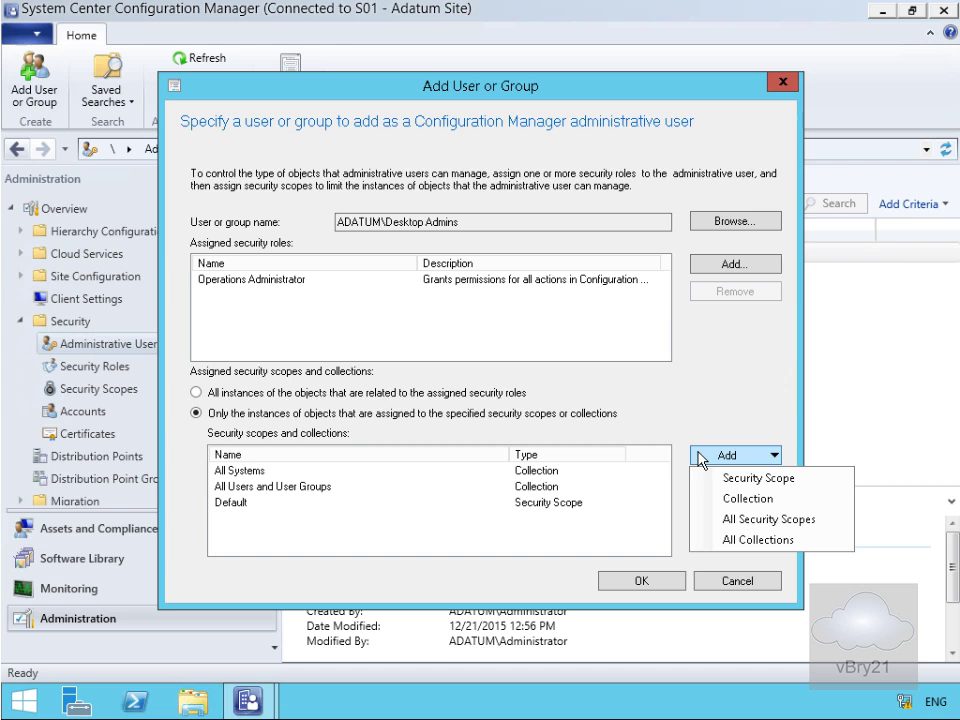
pyautogui.click(722, 479)
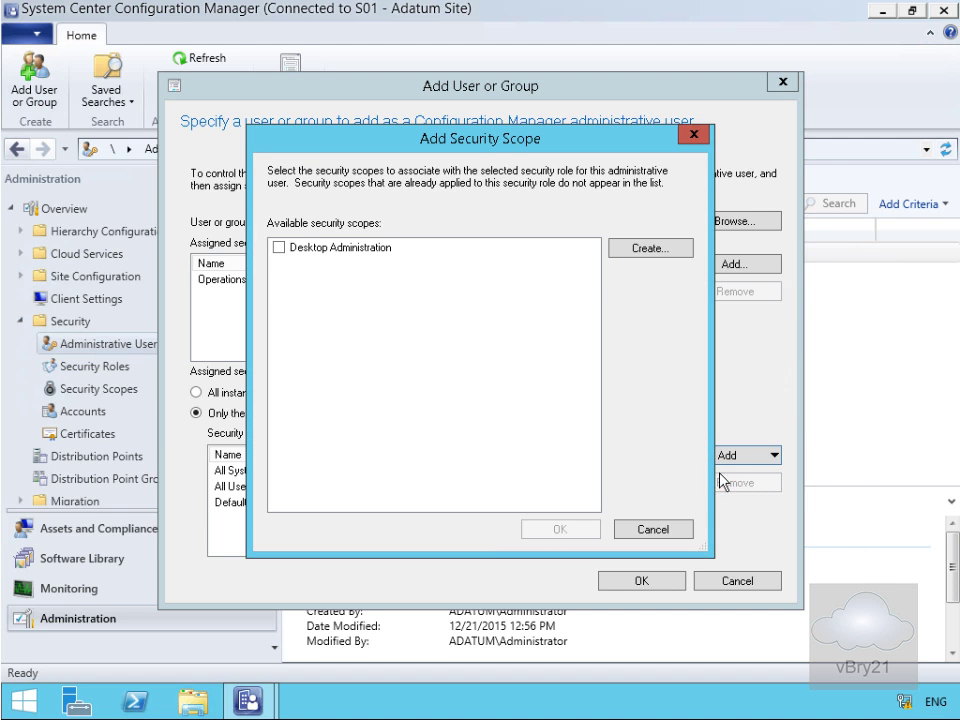
pyautogui.click(279, 248)
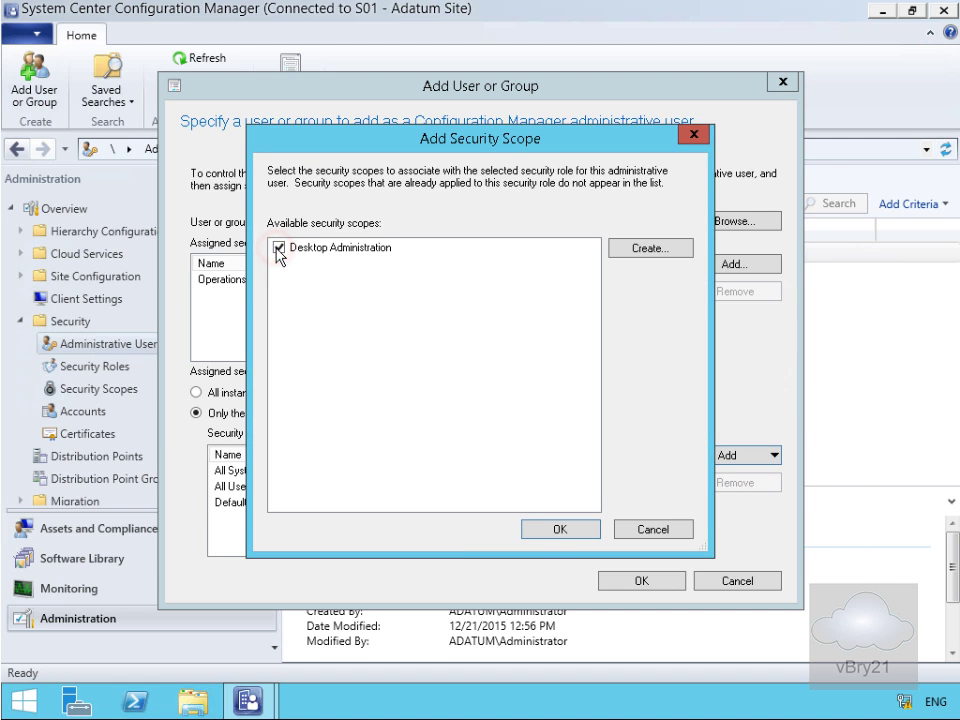
pyautogui.click(553, 529)
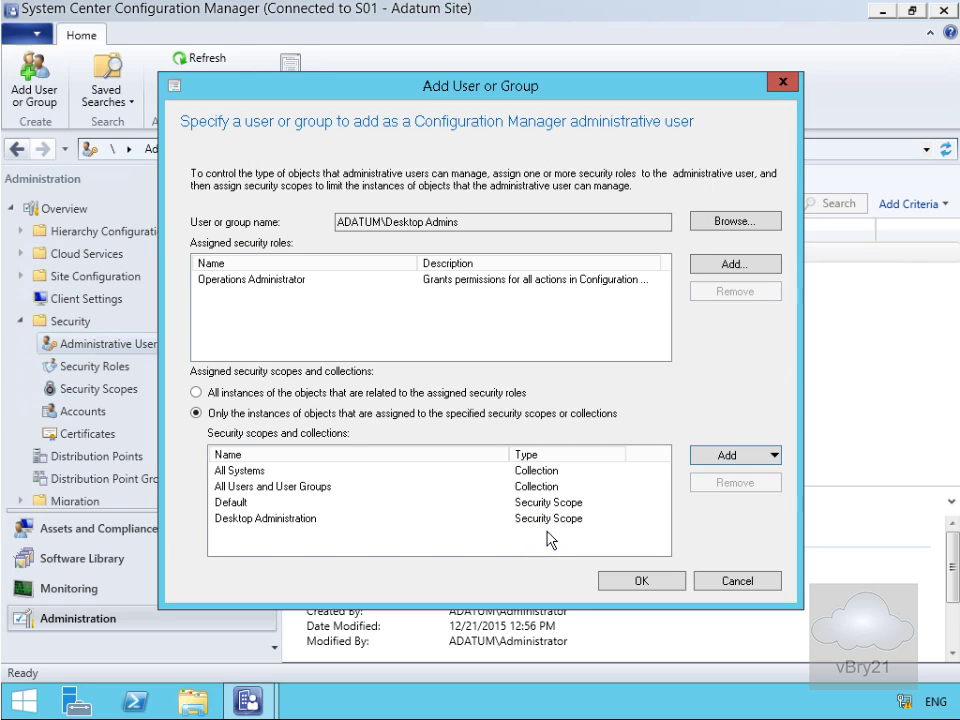
# Add the London Clients device collection to the user's assignments
pyautogui.click(706, 456)
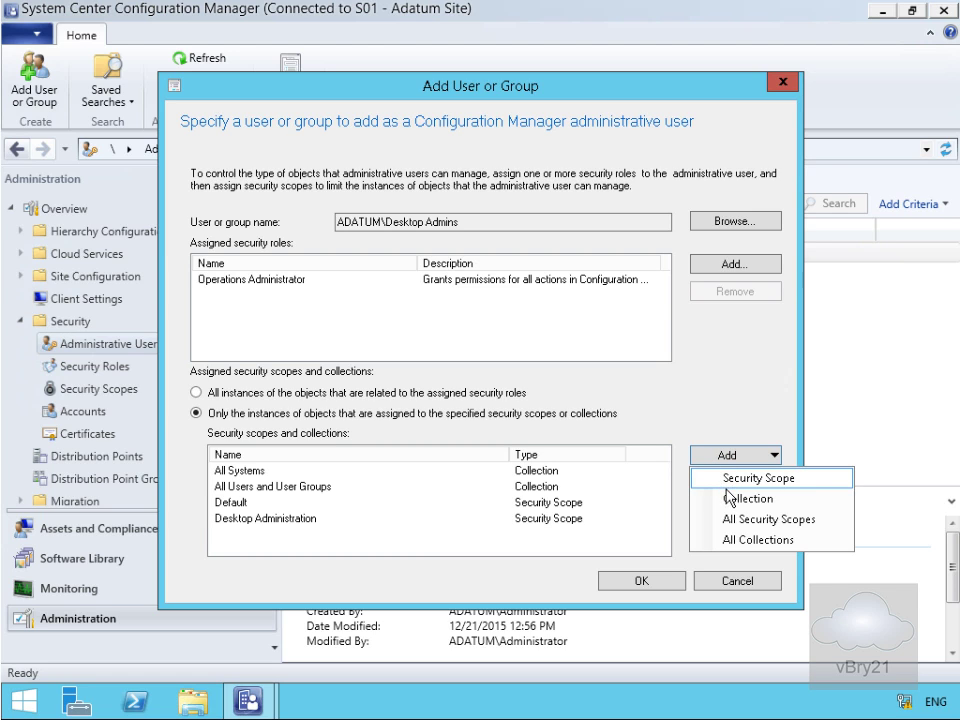
pyautogui.click(728, 498)
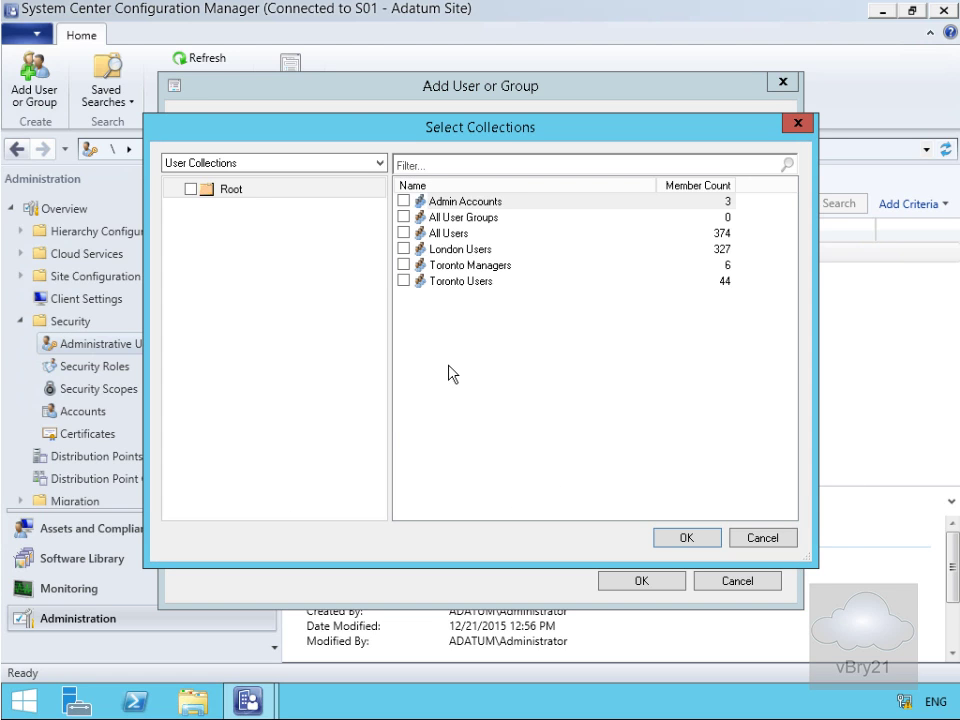
pyautogui.click(240, 164)
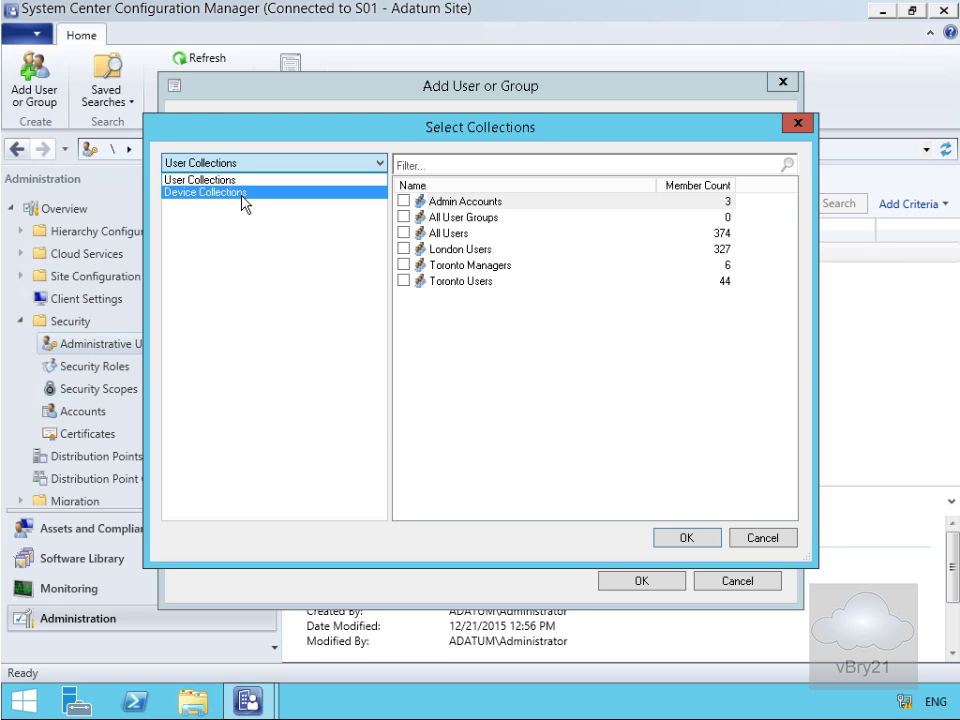
pyautogui.click(241, 195)
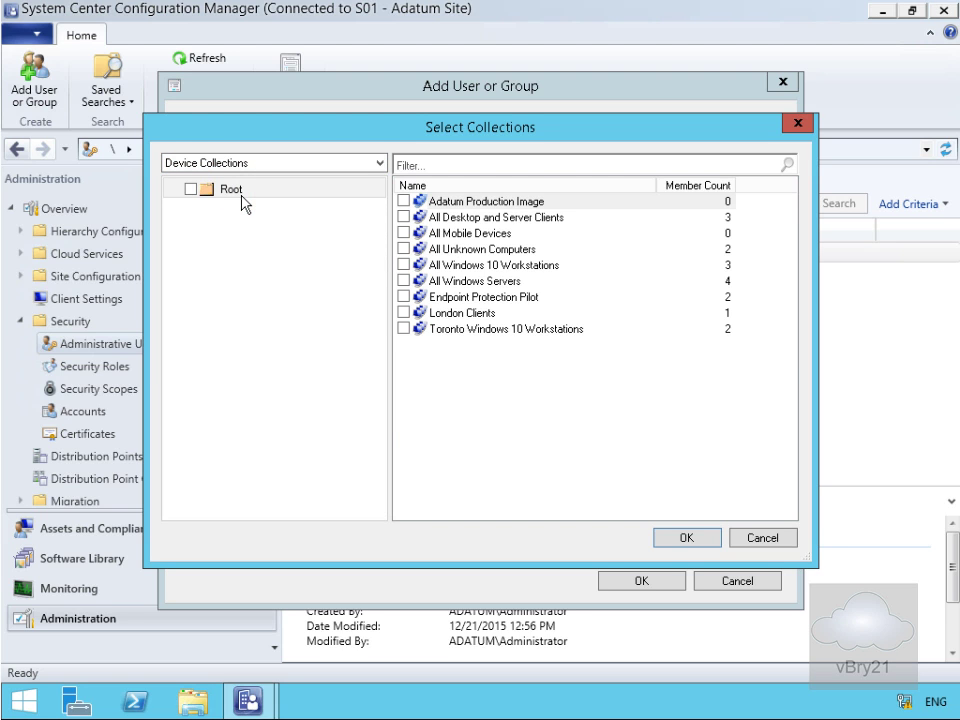
pyautogui.click(403, 312)
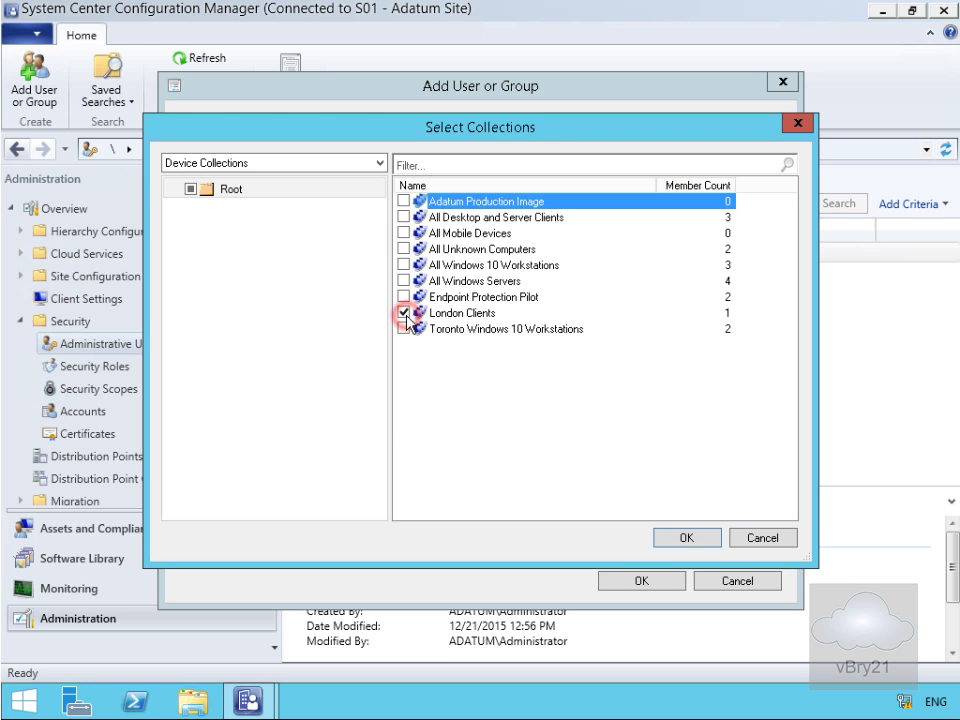
pyautogui.click(686, 538)
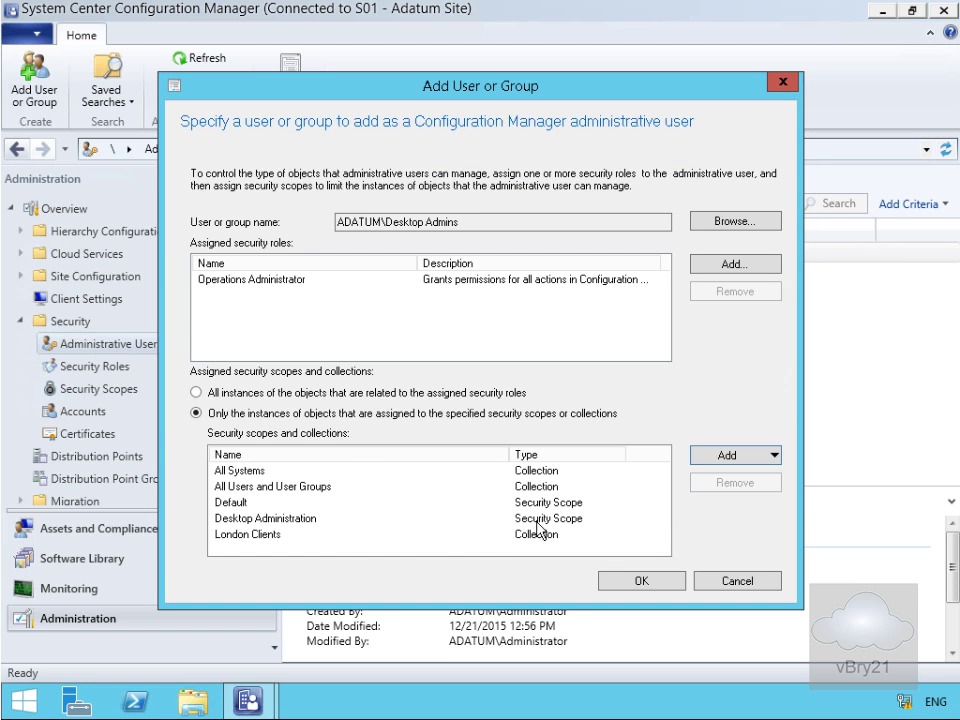
# Remove All Systems, All Users and User Groups, and Default, then save the user
pyautogui.click(253, 469)
pyautogui.click(712, 484)
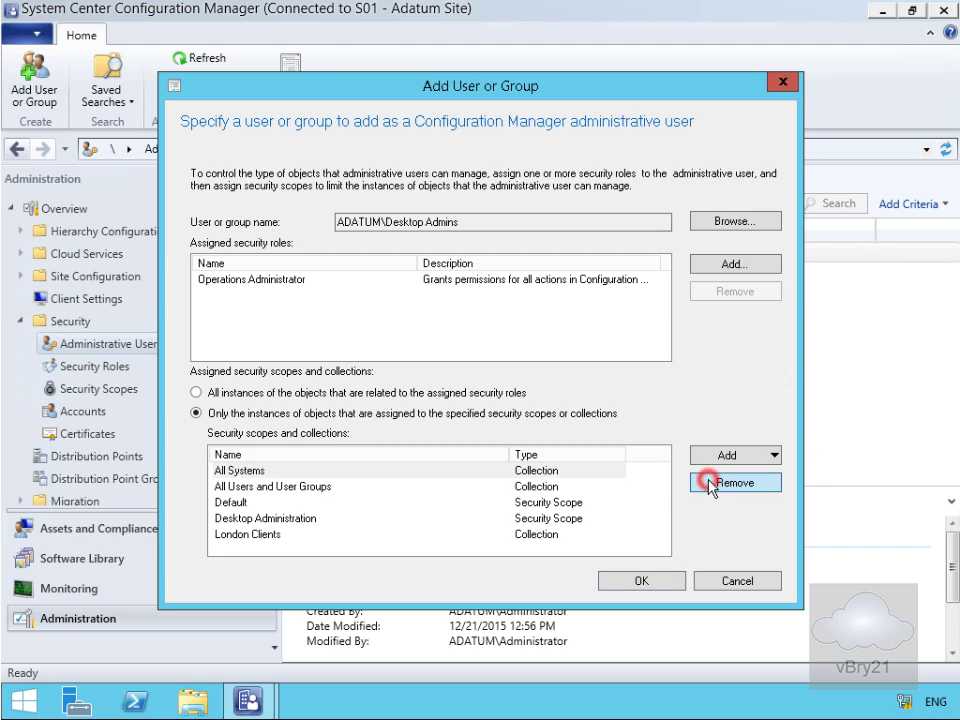
pyautogui.click(331, 471)
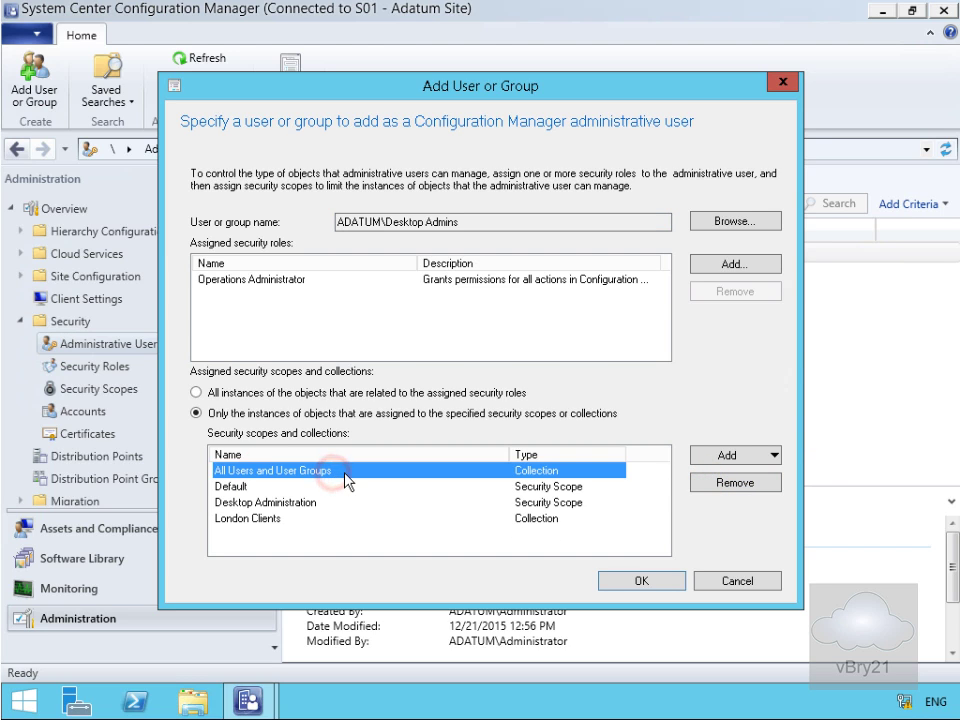
pyautogui.click(712, 484)
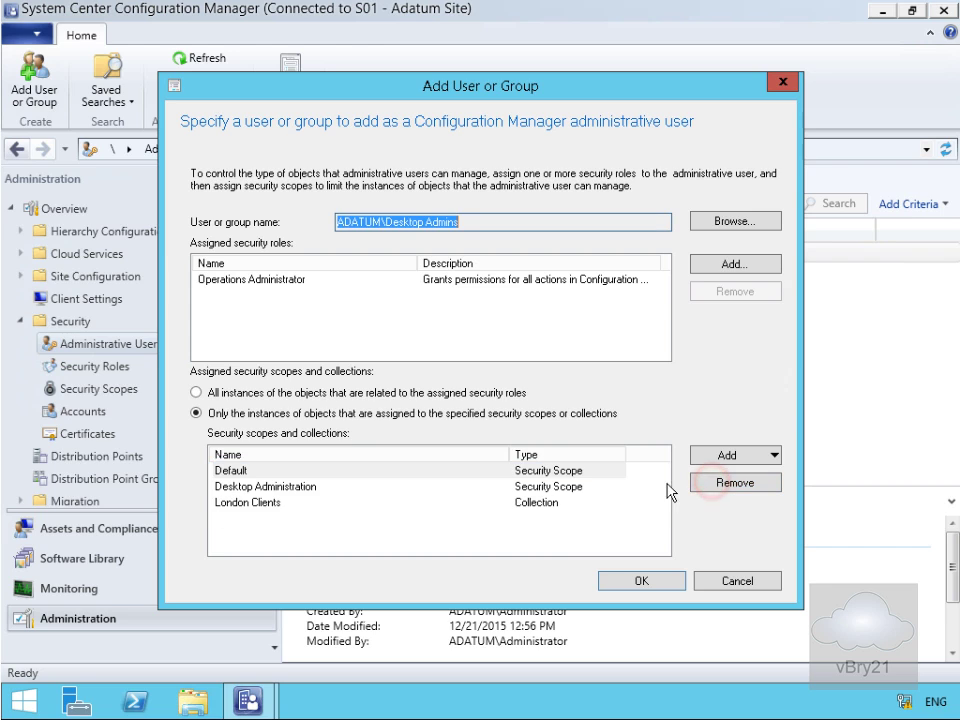
pyautogui.click(424, 471)
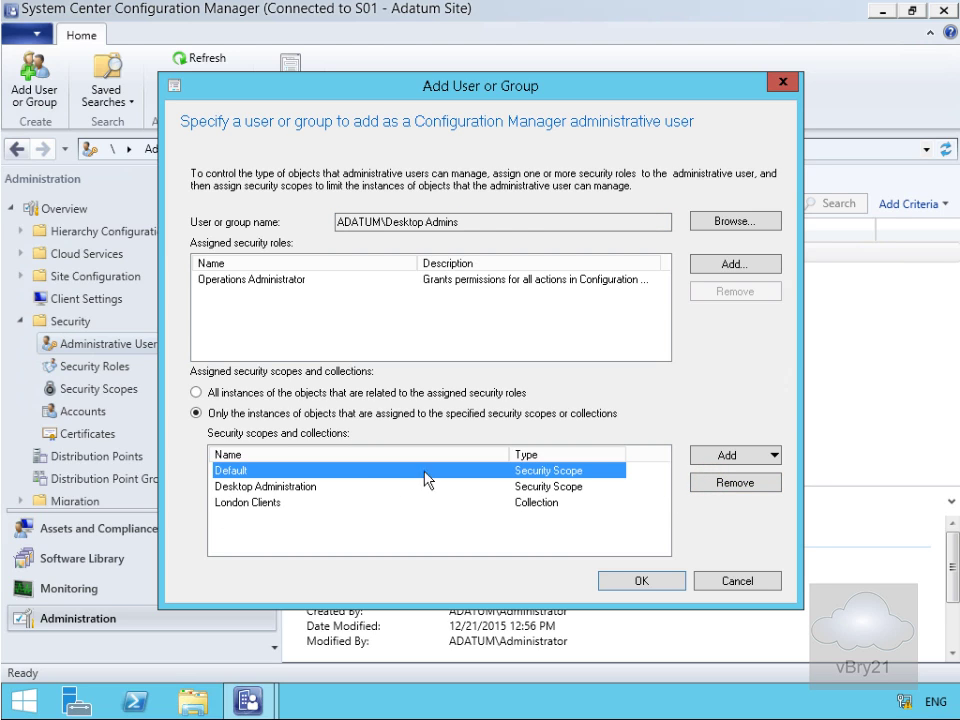
pyautogui.click(745, 487)
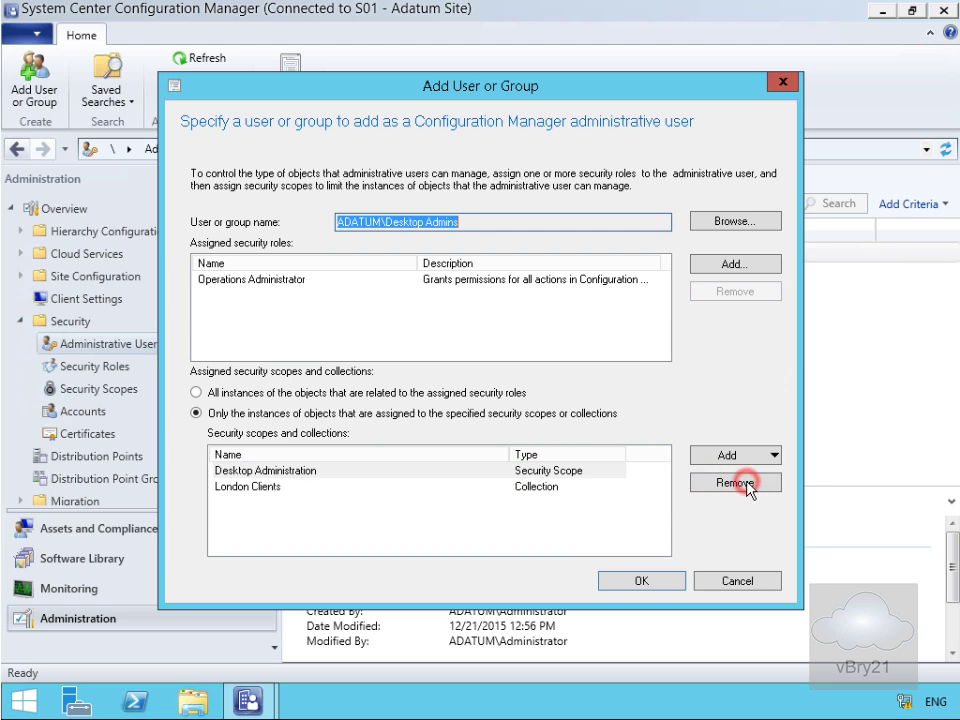
pyautogui.click(669, 582)
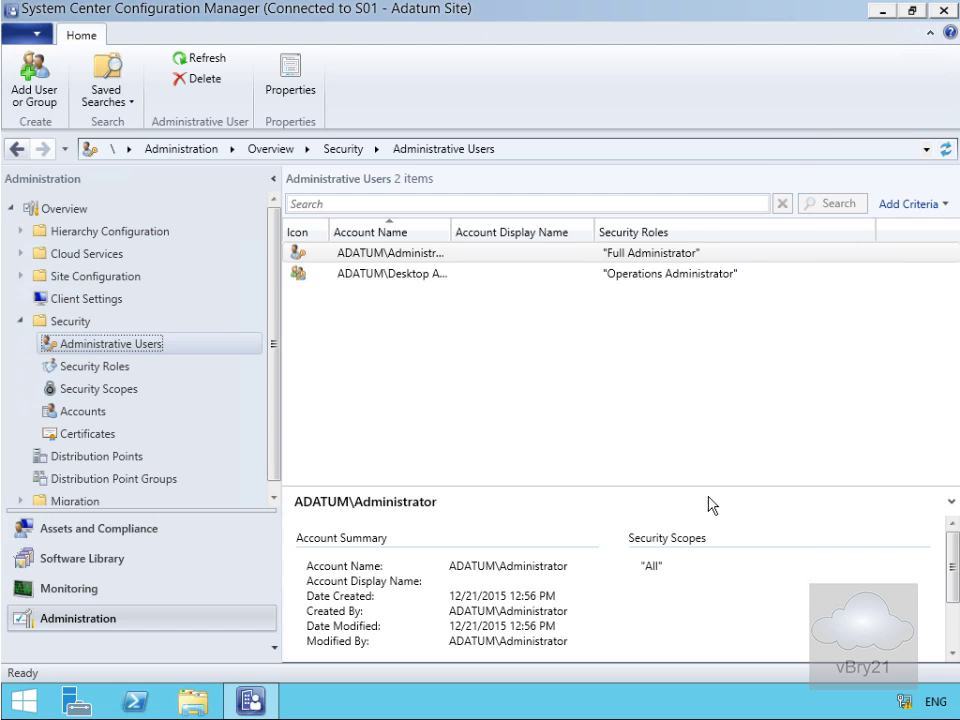
# Close the Configuration Manager console window
pyautogui.click(940, 12)
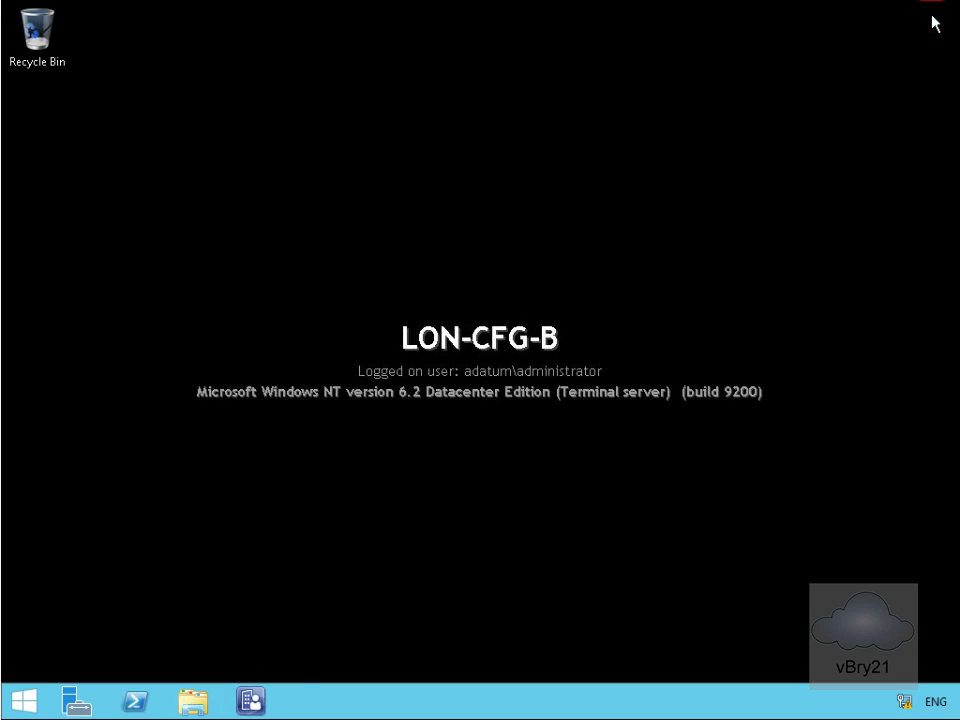
# Relaunch the Configuration Manager console as the Desktop Admins user, entering that user's name and password
pyautogui.keyDown('shift'); pyautogui.rightClick(257, 708); pyautogui.keyUp('shift')
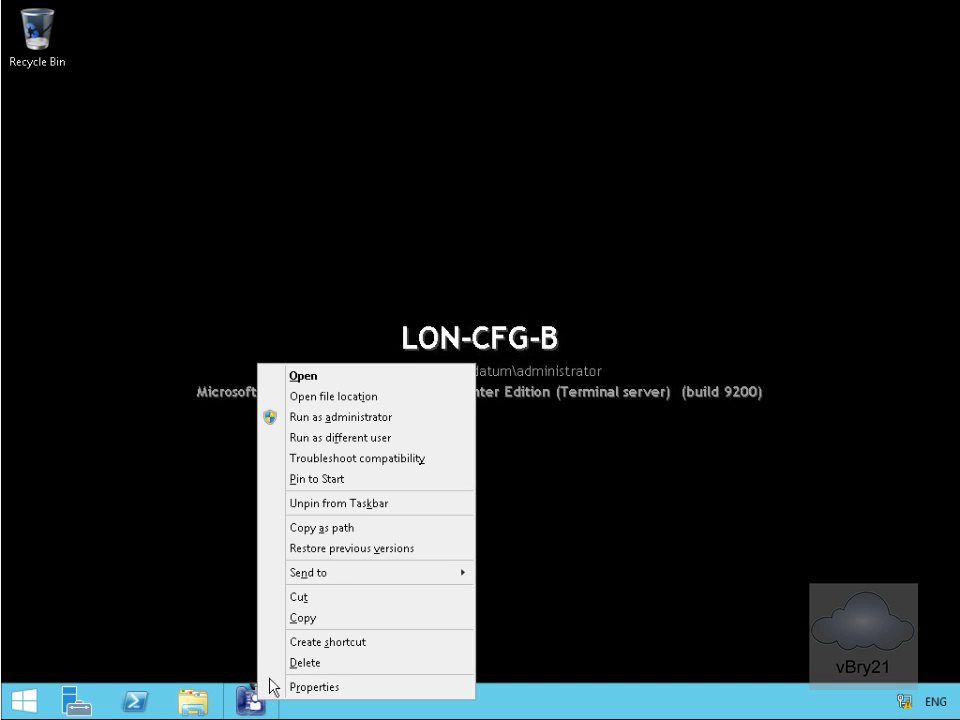
pyautogui.click(338, 440)
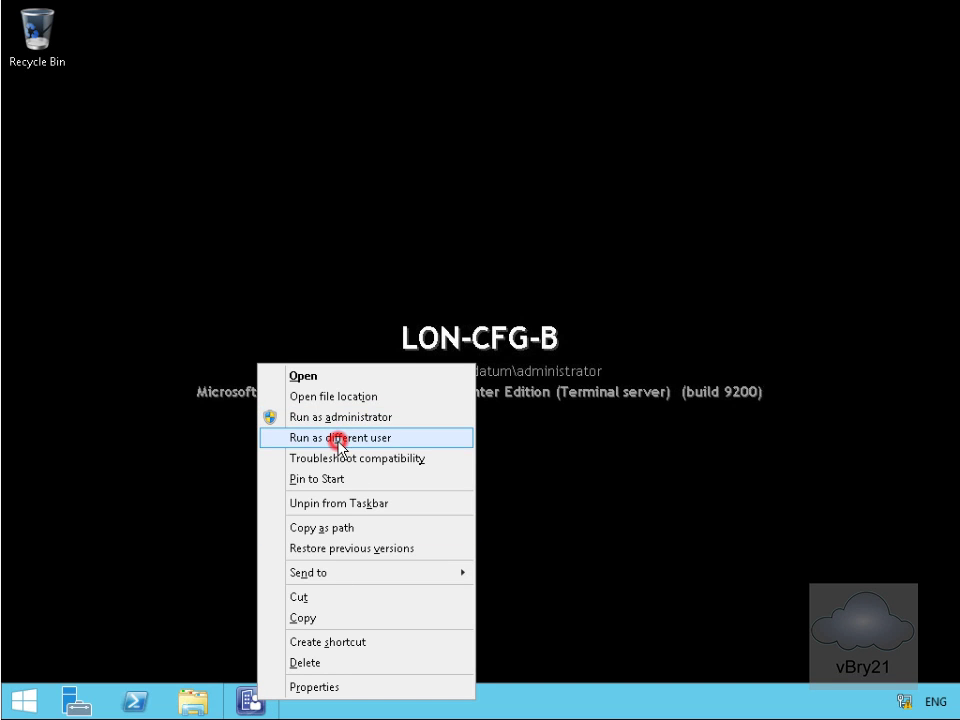
pyautogui.click(457, 340)
pyautogui.write('Brad')
pyautogui.press('Tab')
pyautogui.write('P')
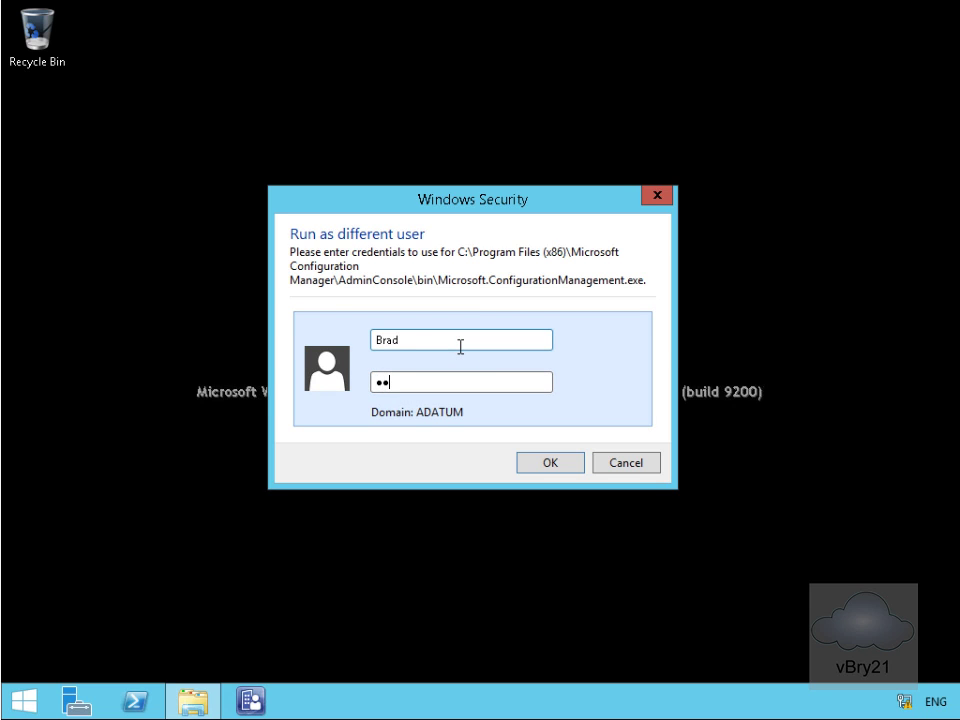
pyautogui.press('Return')
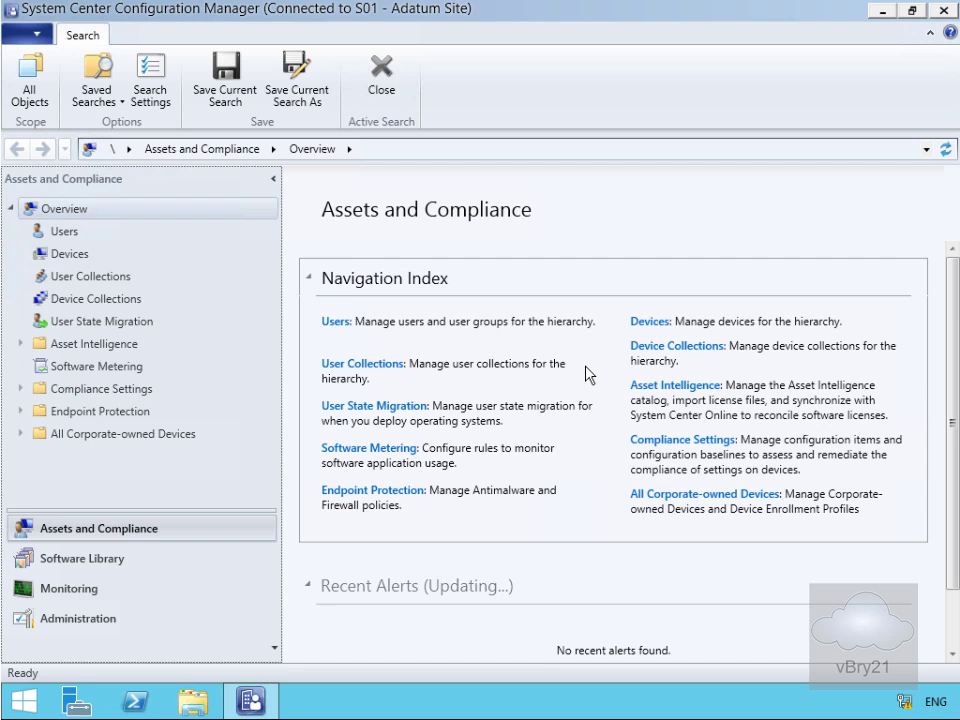
# Check that the restricted user sees only the LON-CL1 device, then view the Device Collections
pyautogui.click(77, 254)
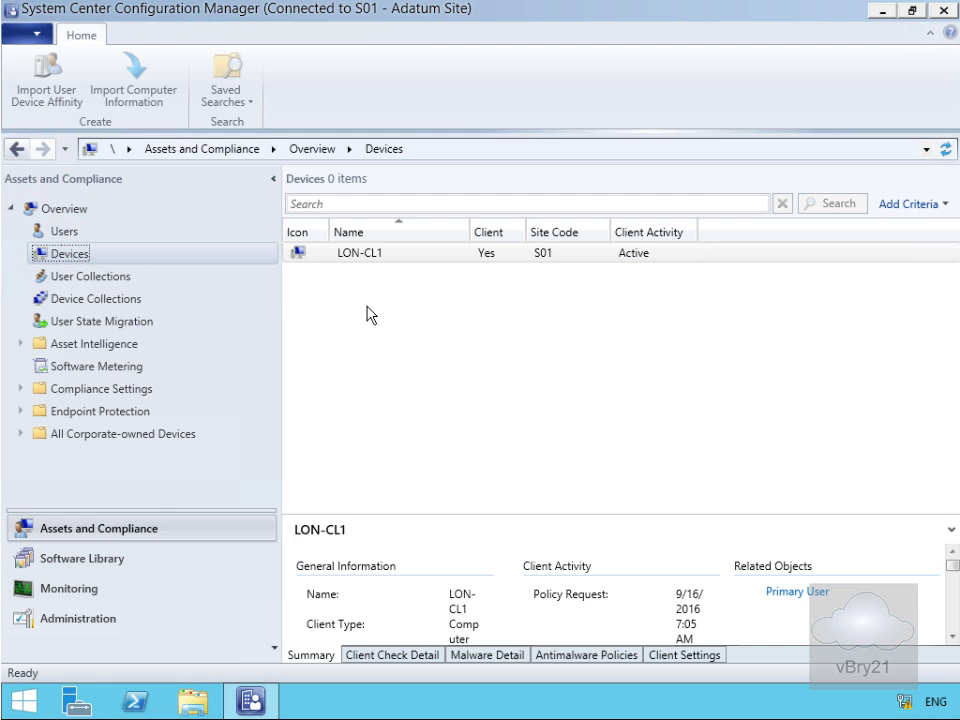
pyautogui.click(357, 254)
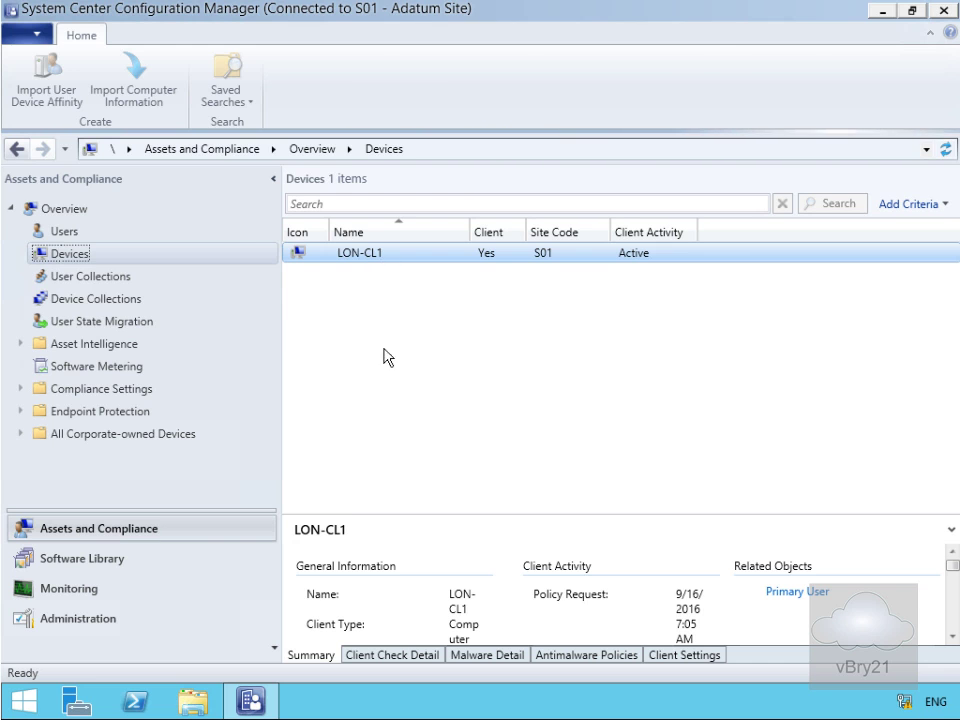
pyautogui.click(124, 302)
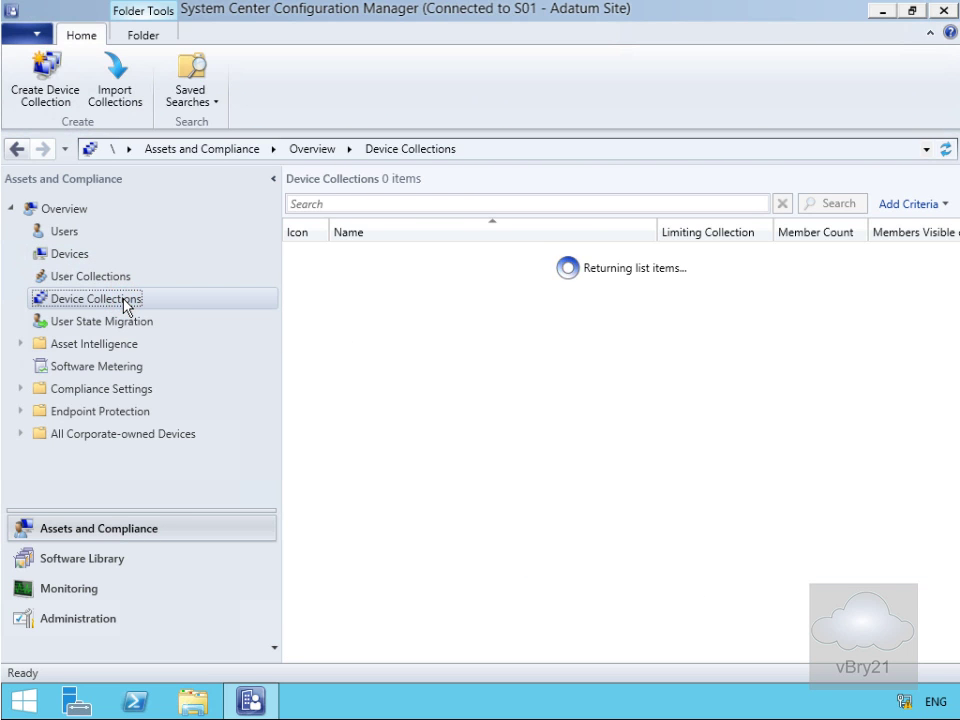